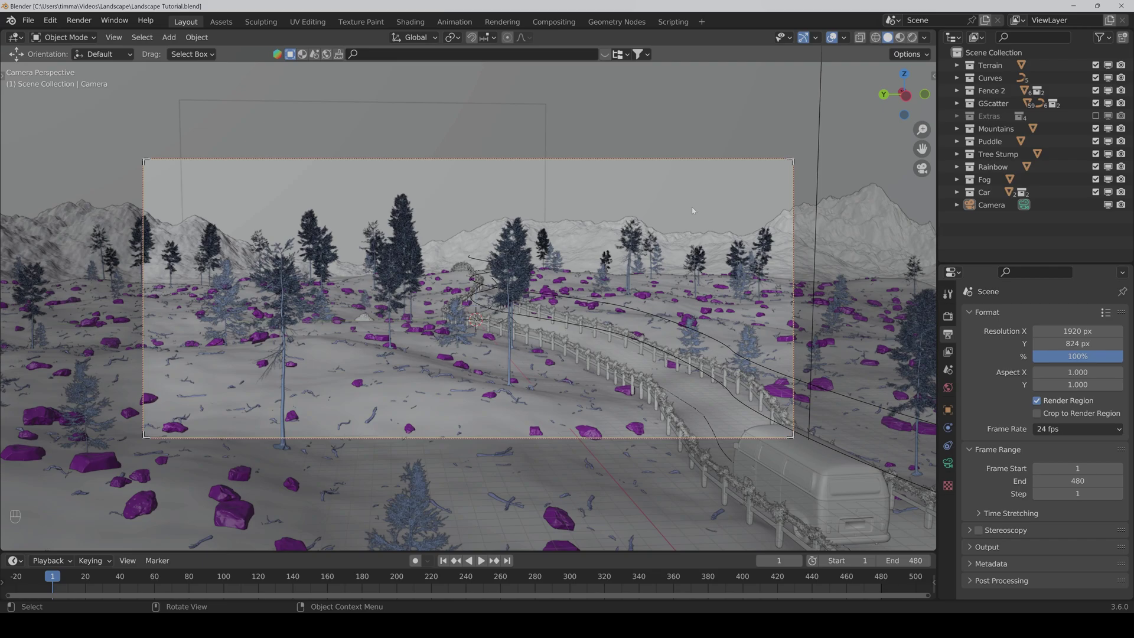
# - Inspect the Cycles render sampling and denoise settings, leaving denoising enabled
pyautogui.click(948, 316)
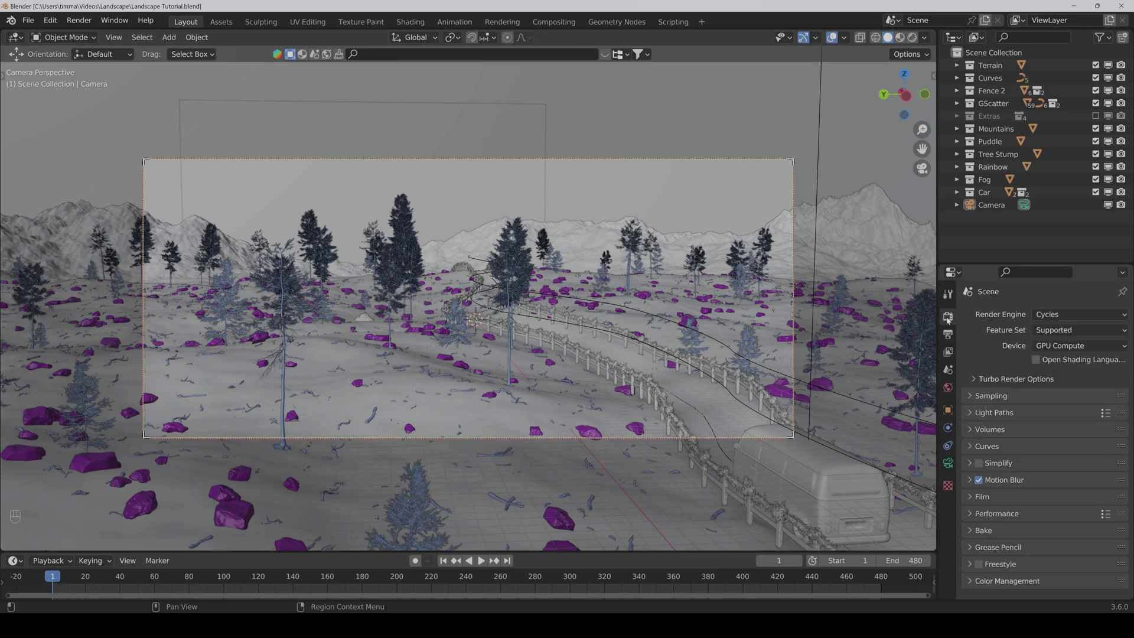
pyautogui.click(995, 401)
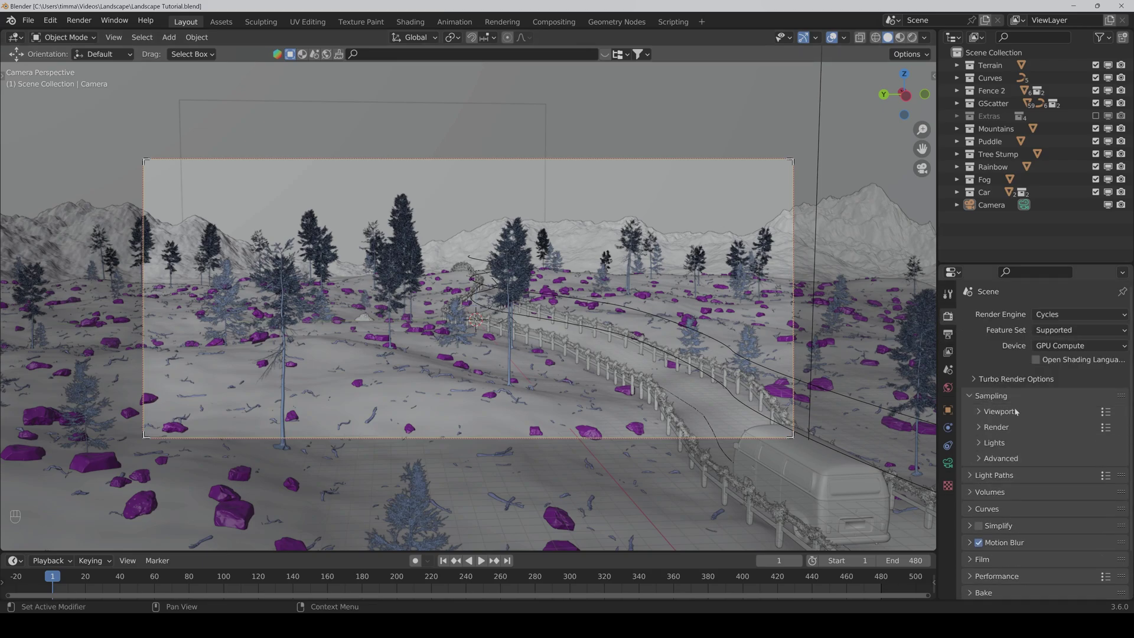
pyautogui.click(997, 428)
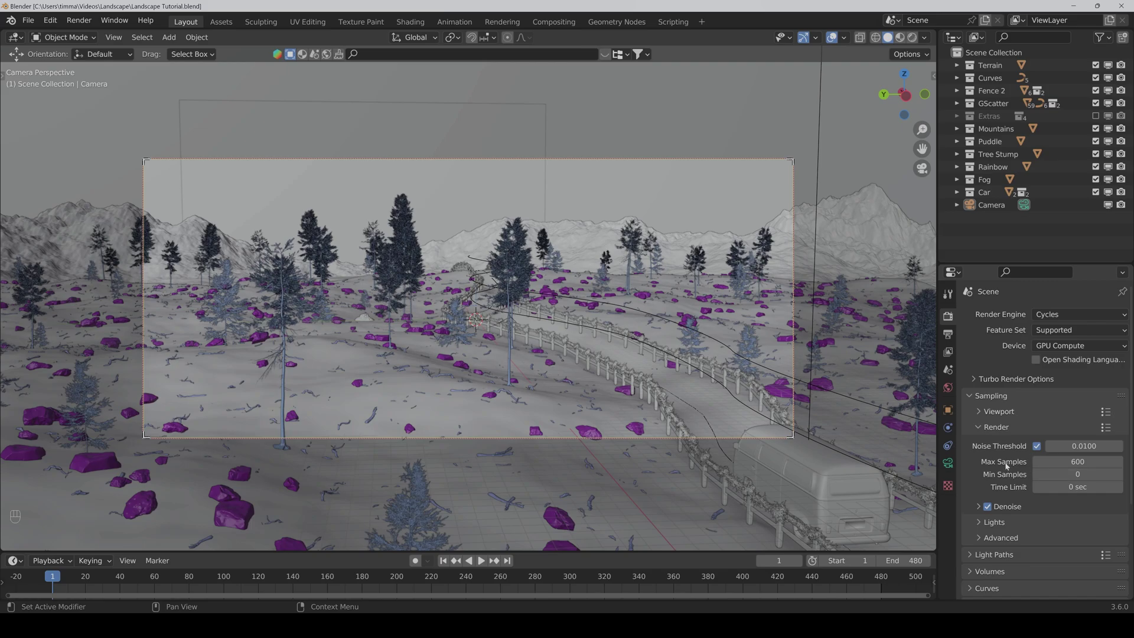
pyautogui.scroll(-3, 1006, 466)
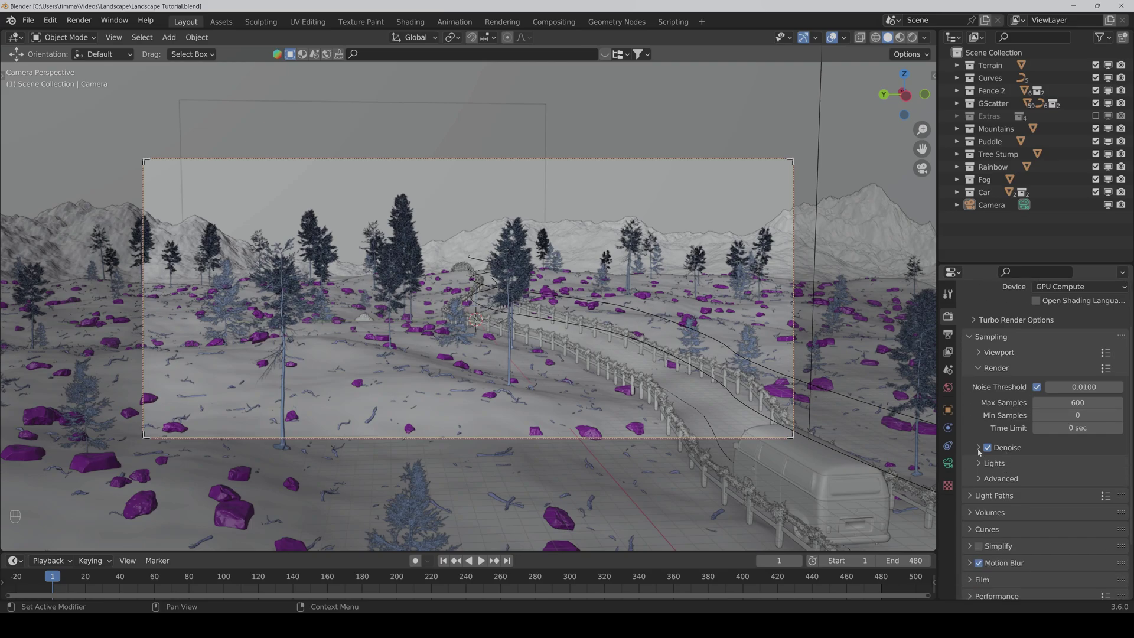
pyautogui.click(978, 447)
pyautogui.click(987, 449)
pyautogui.click(987, 448)
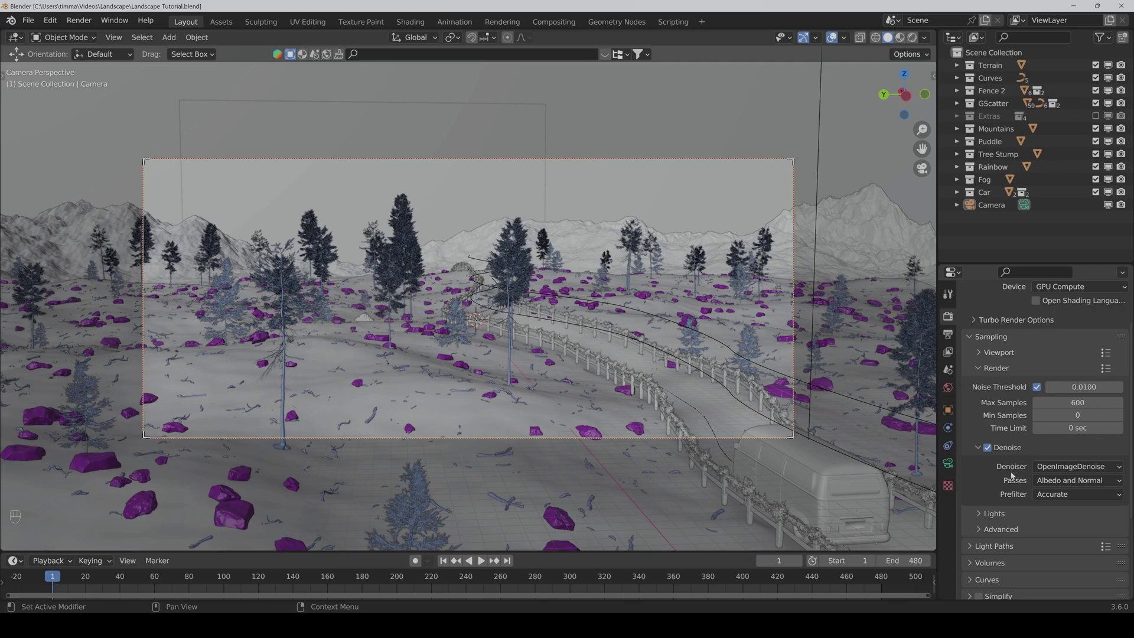
pyautogui.click(978, 449)
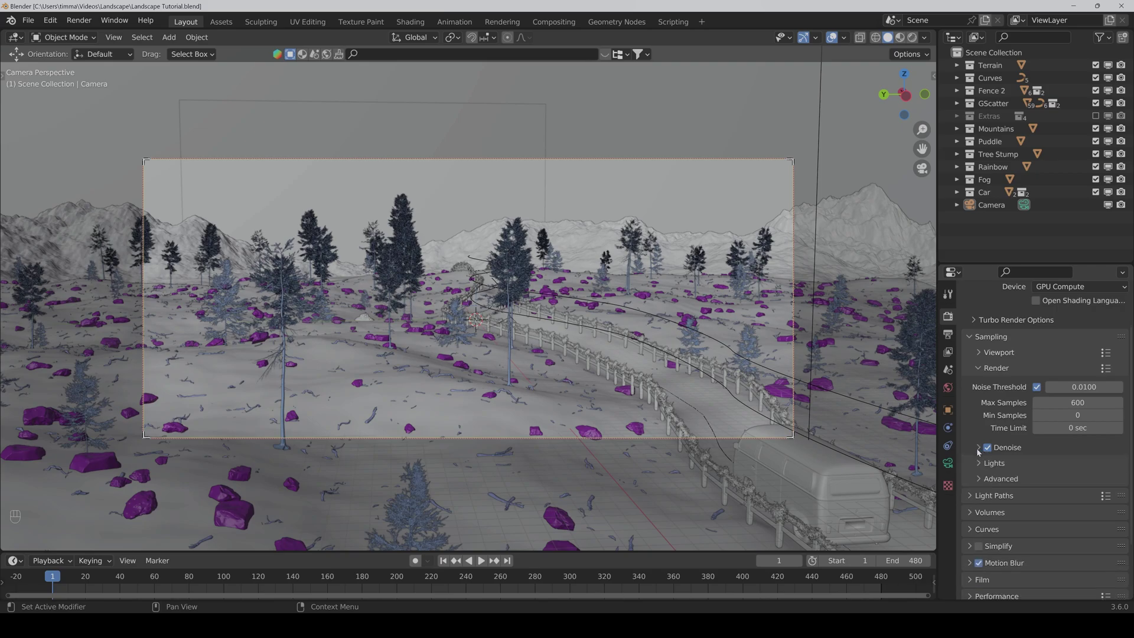
pyautogui.click(990, 375)
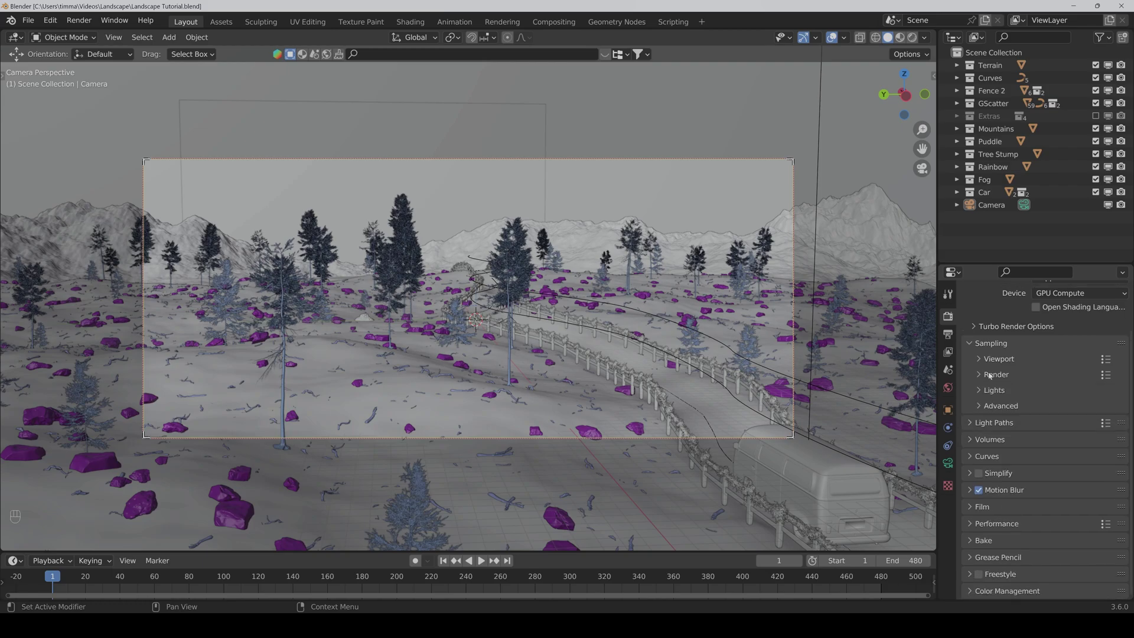
# - Check light sampling and Light Paths max bounces, then return to Output Properties
pyautogui.click(992, 391)
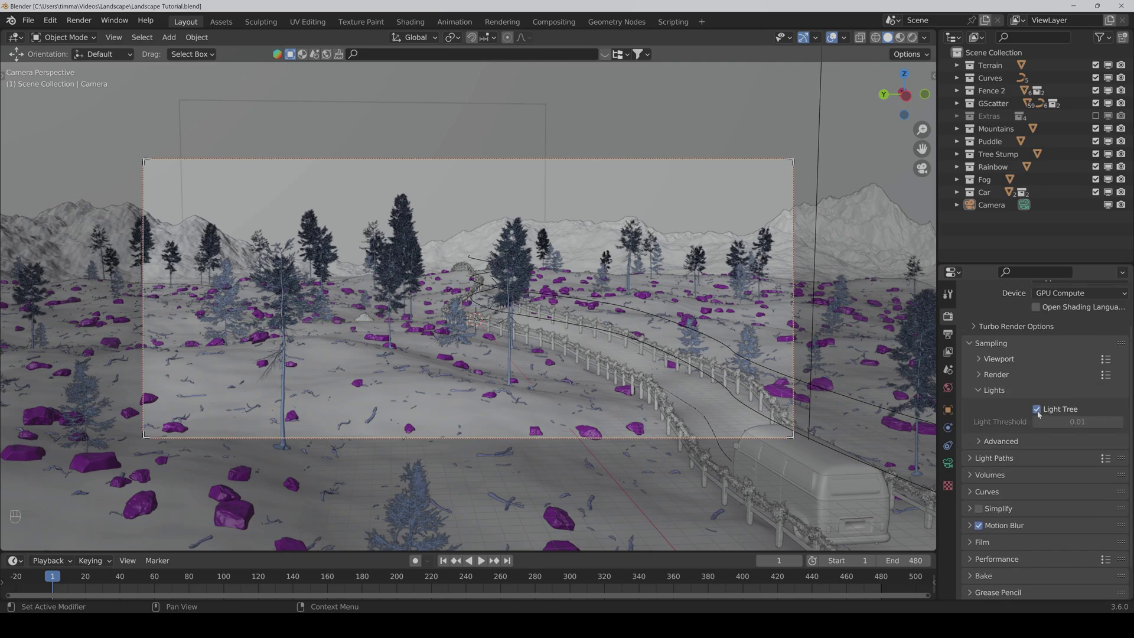
pyautogui.click(999, 392)
pyautogui.click(996, 344)
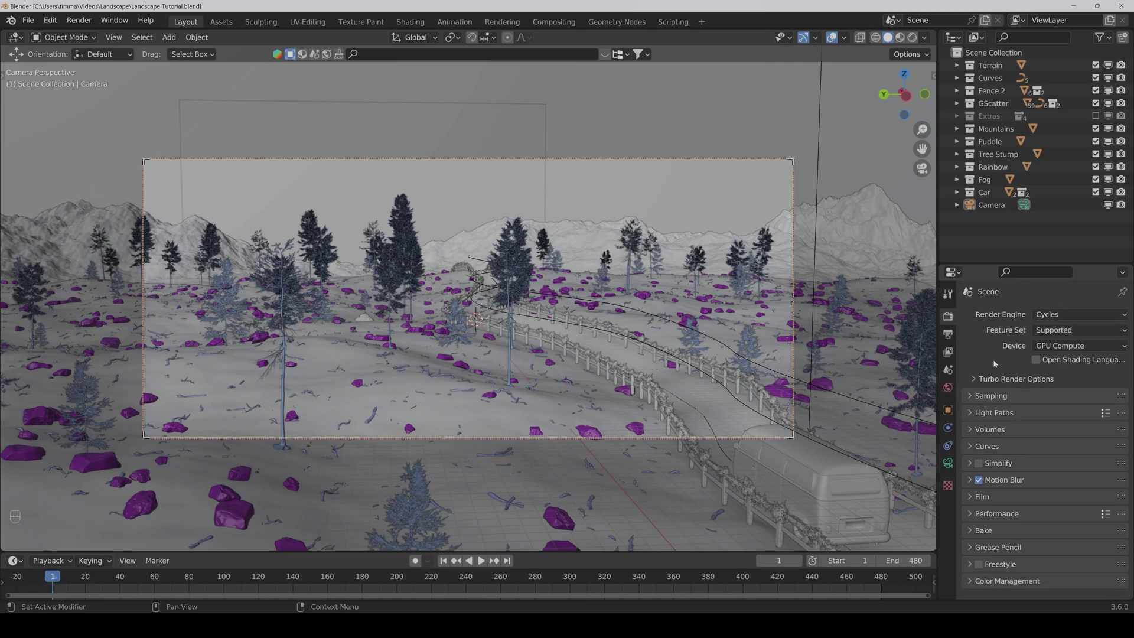
pyautogui.click(993, 413)
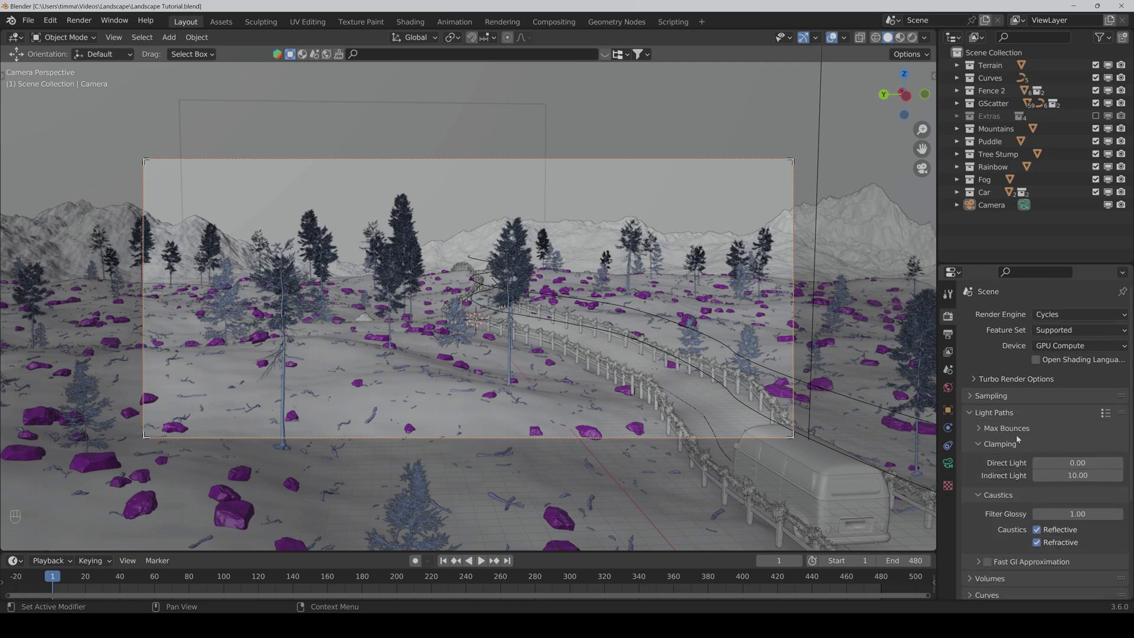
pyautogui.click(1010, 429)
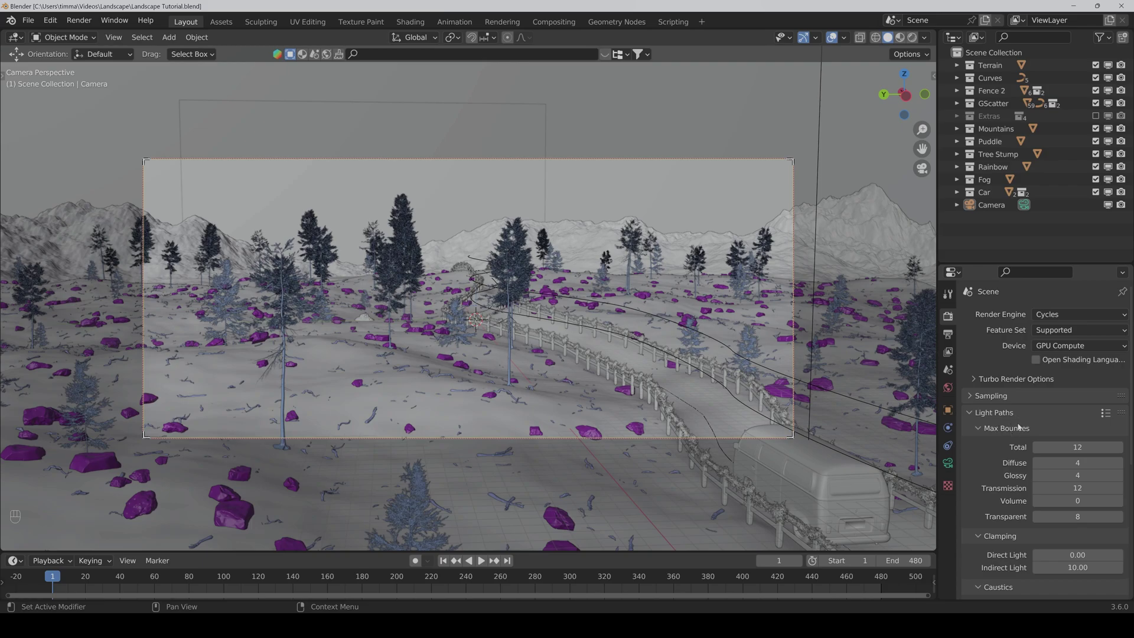
pyautogui.click(990, 413)
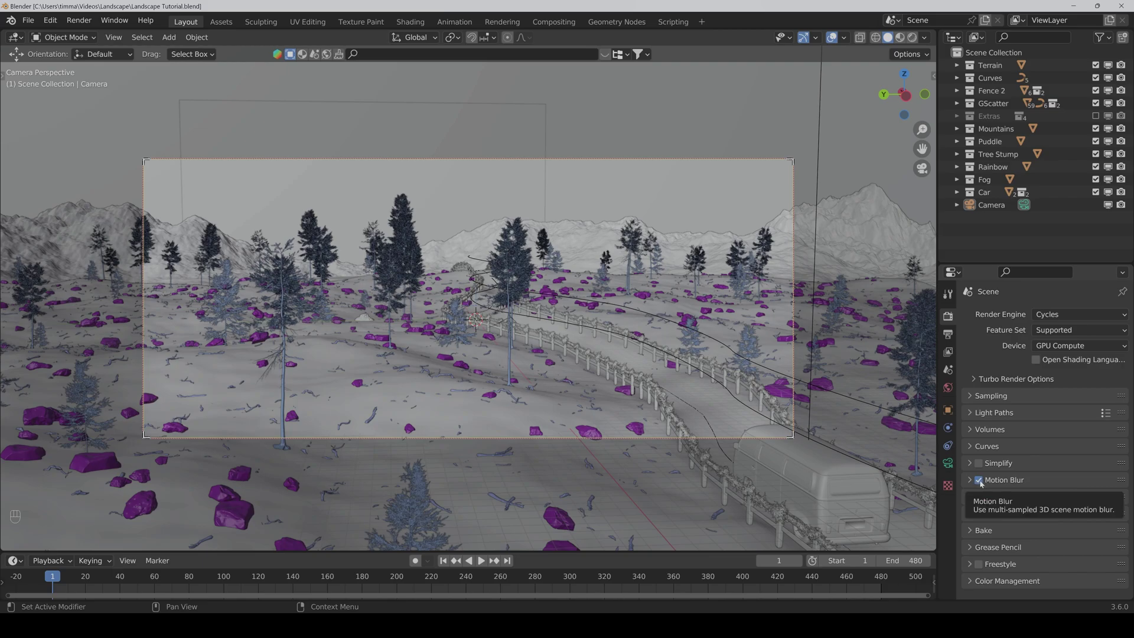
pyautogui.click(948, 334)
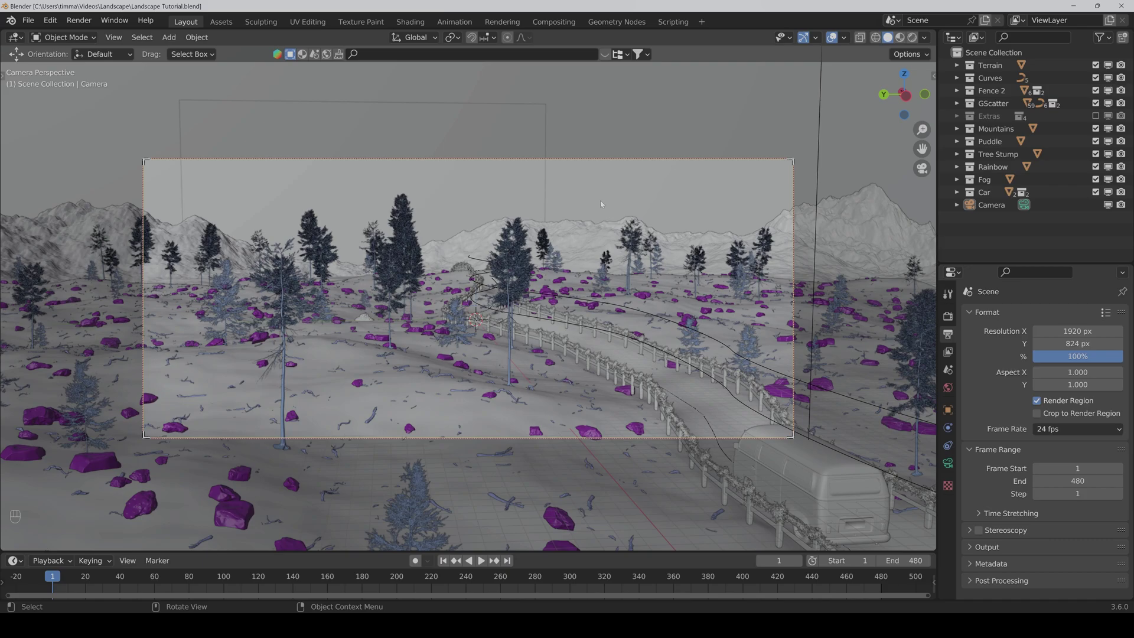
# - Switch to the Compositing workspace, pan the node view, and minimize the render result window
pyautogui.click(553, 21)
pyautogui.moveTo(506, 240); pyautogui.dragTo(488, 286, button='middle')
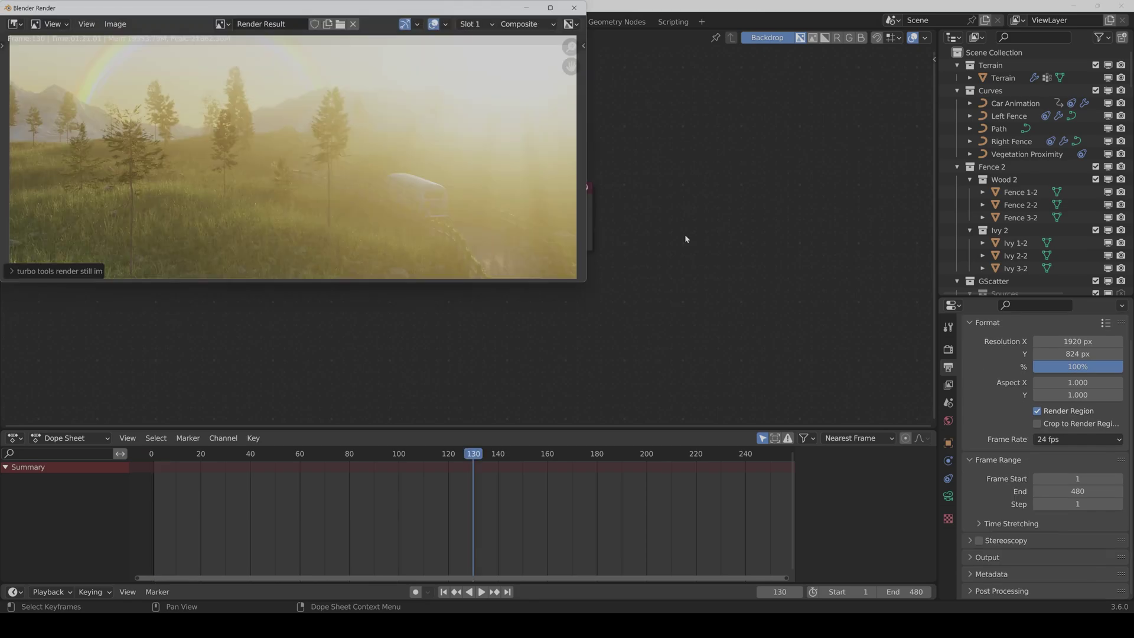
pyautogui.click(526, 9)
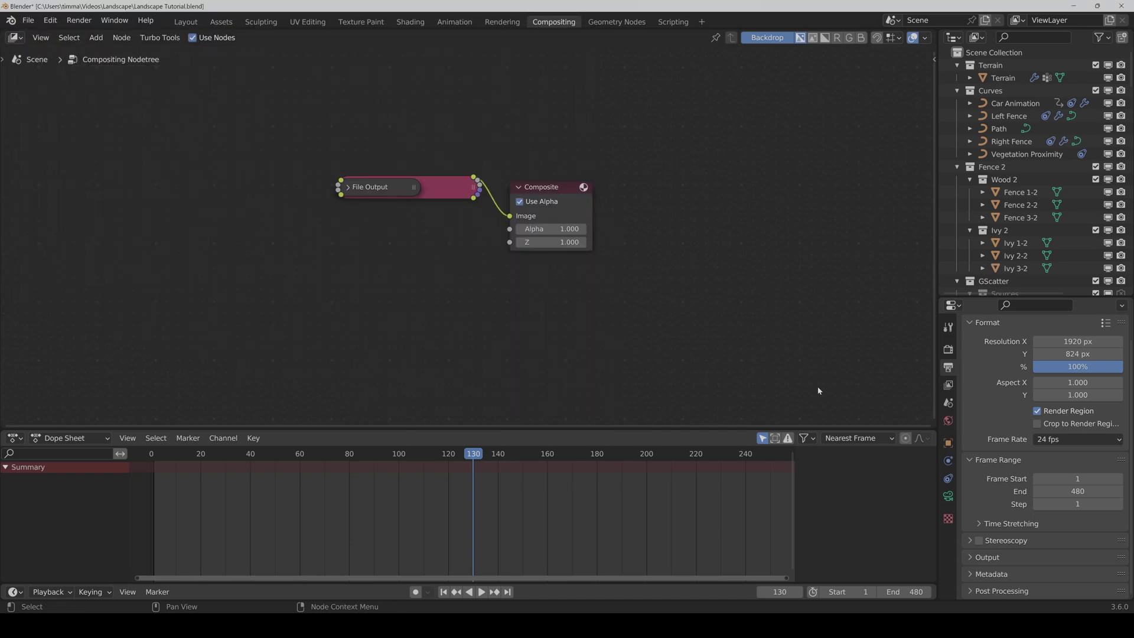
# - Enable Performance > Final Render > Persistent Data and expand the File Output node
pyautogui.click(949, 350)
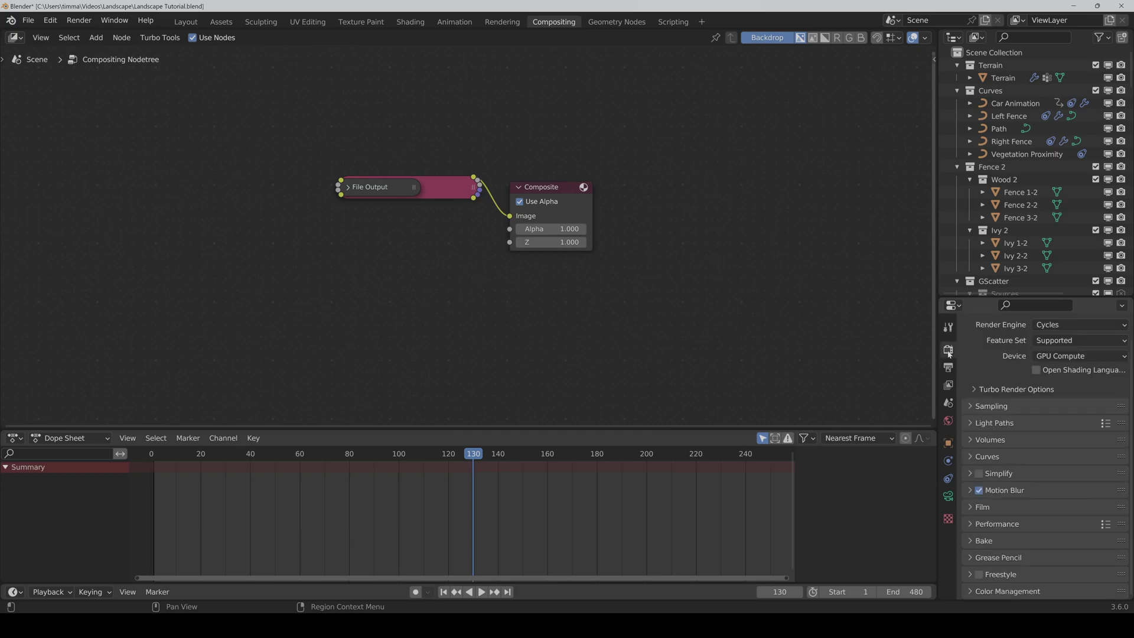
pyautogui.click(992, 526)
pyautogui.scroll(-6, 992, 527)
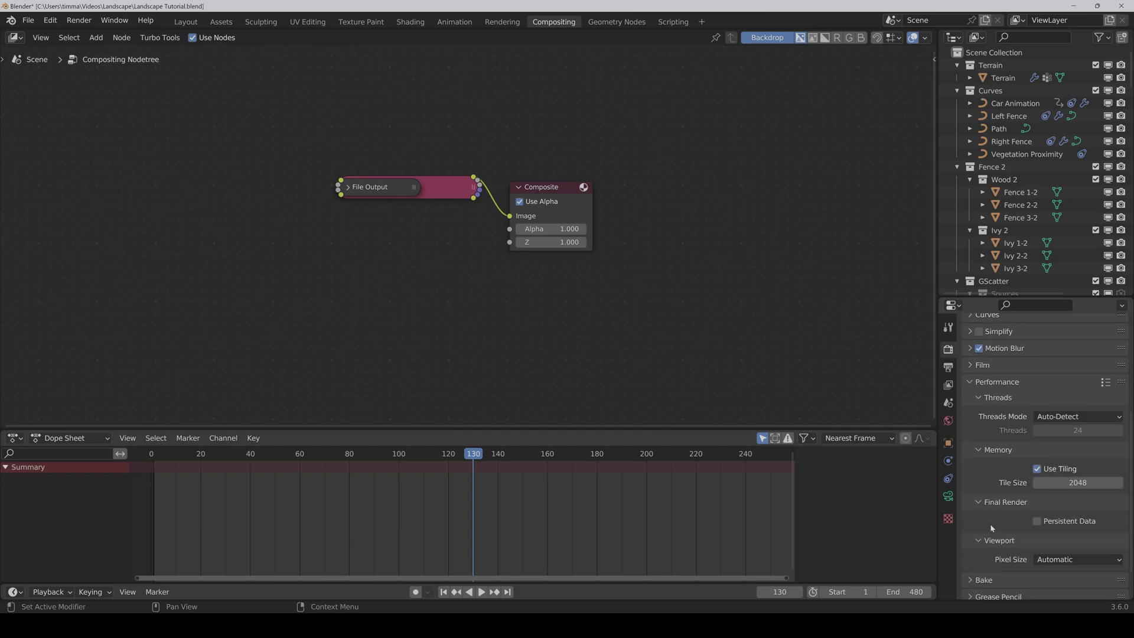
pyautogui.click(1037, 521)
pyautogui.click(349, 187)
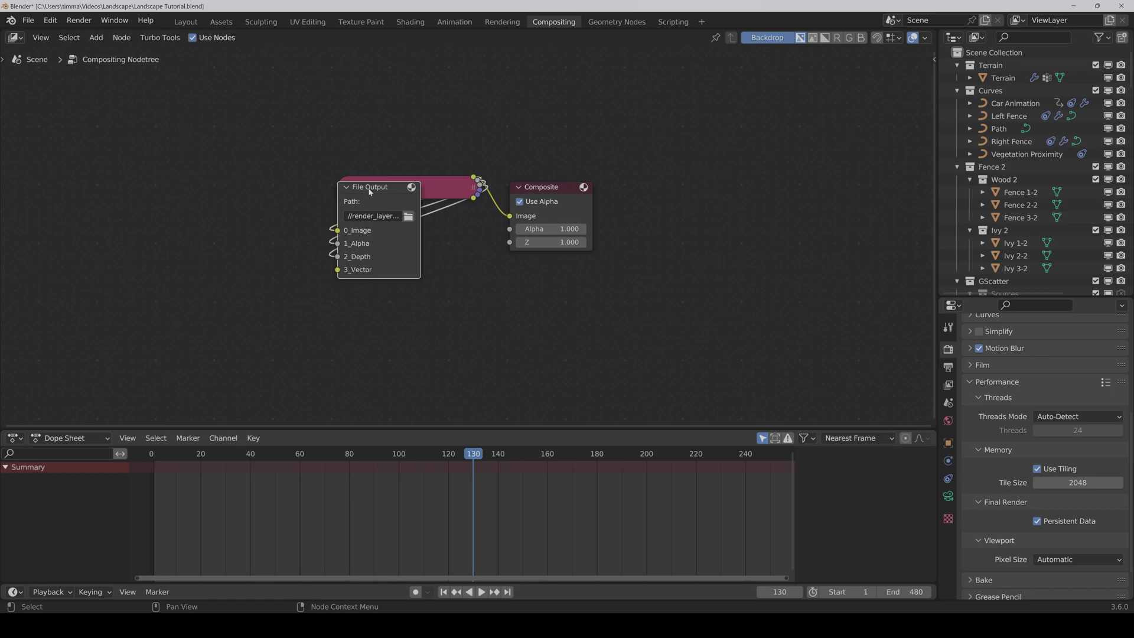
# - Delete the File Output node and expand the Render Layers node
pyautogui.press('x')
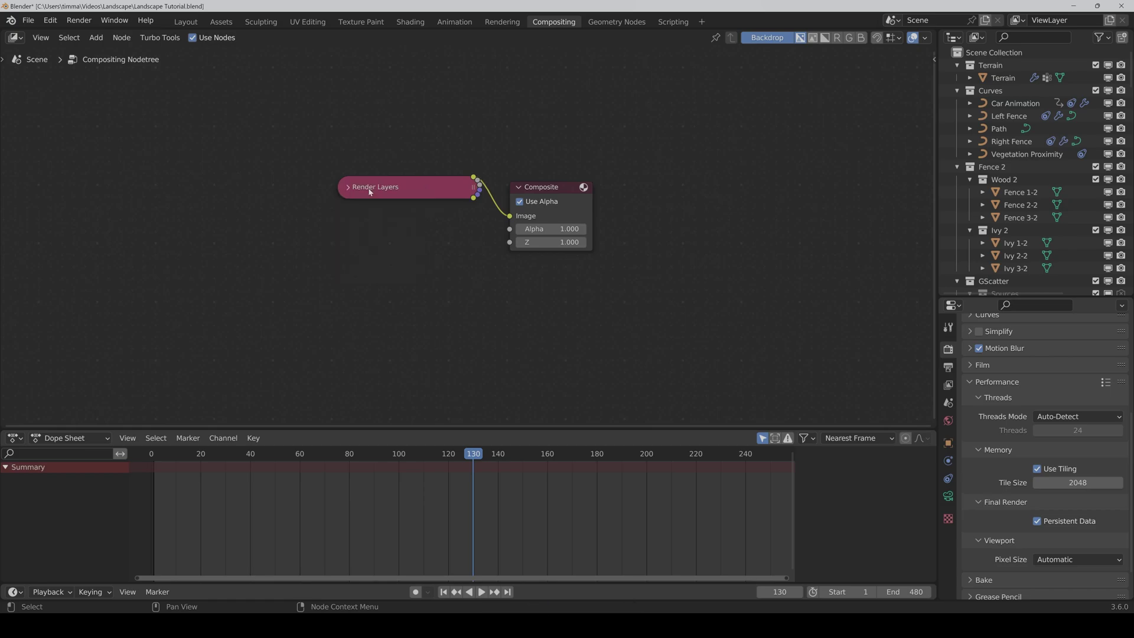
pyautogui.click(347, 188)
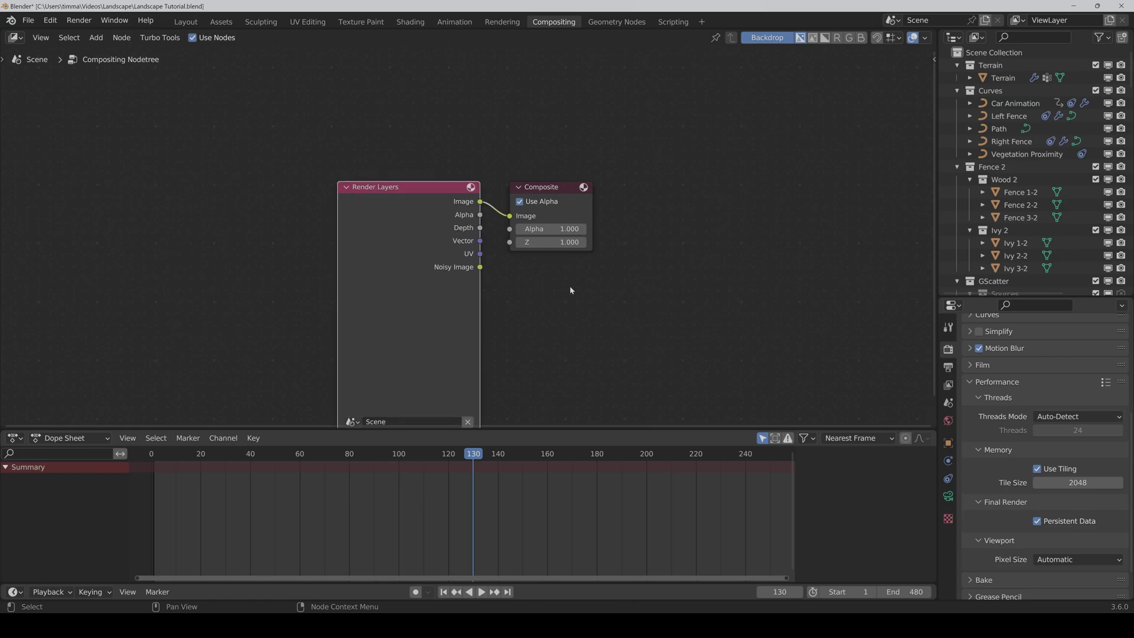
pyautogui.scroll(-2, 570, 290)
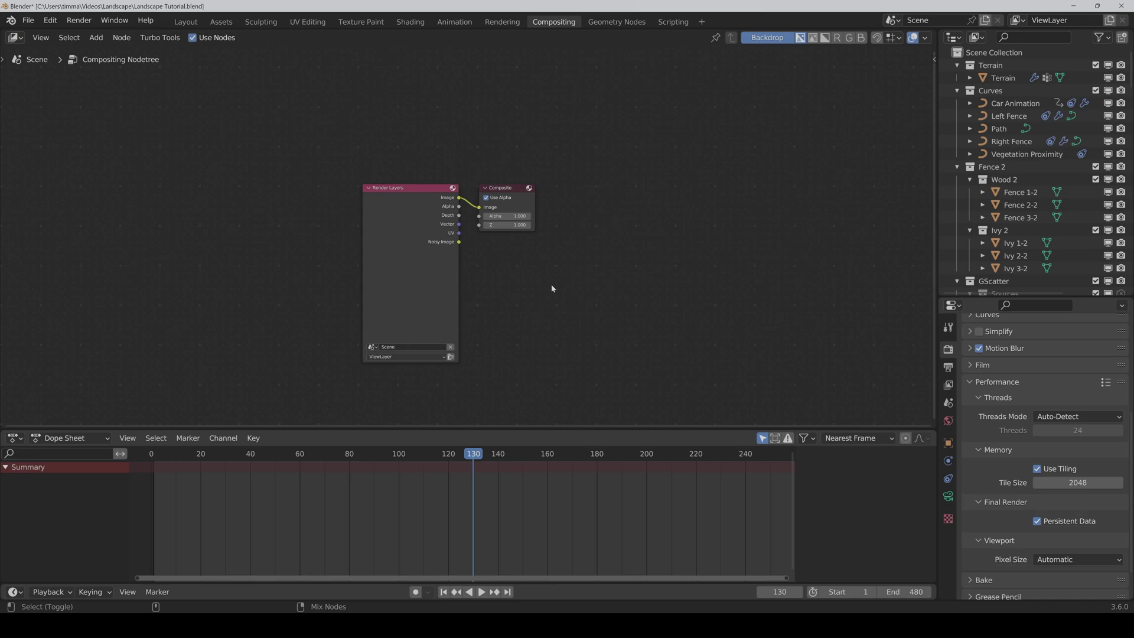
# - Add a Viewer node fed by the Render Layers image and move Render Layers left
pyautogui.hotkey('shift', 'a')
pyautogui.write('view')
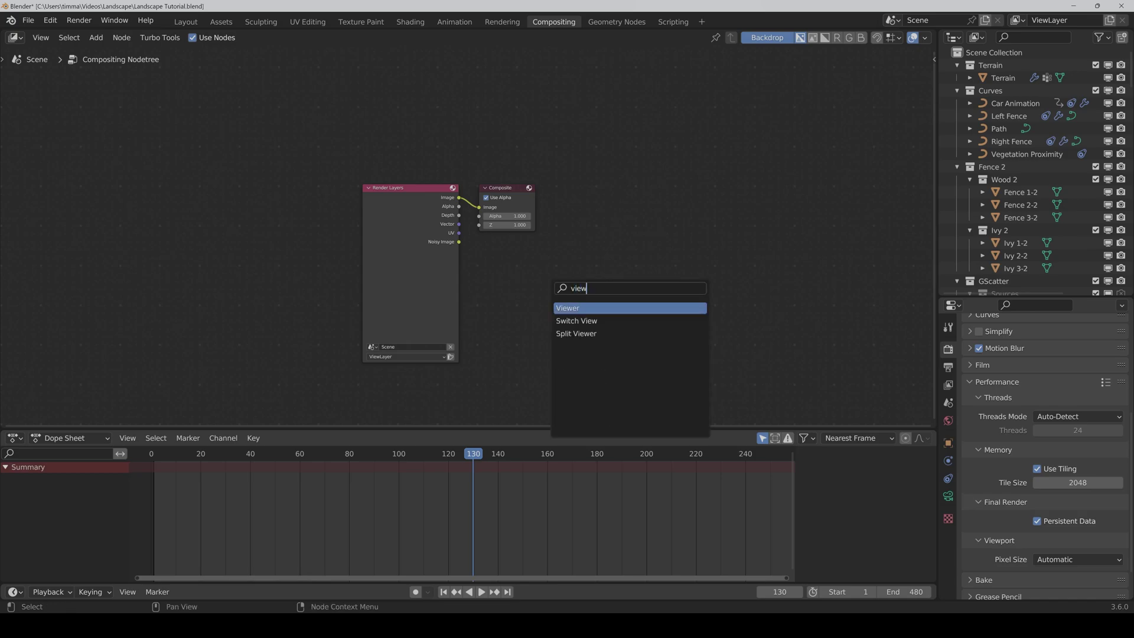
pyautogui.press('Return')
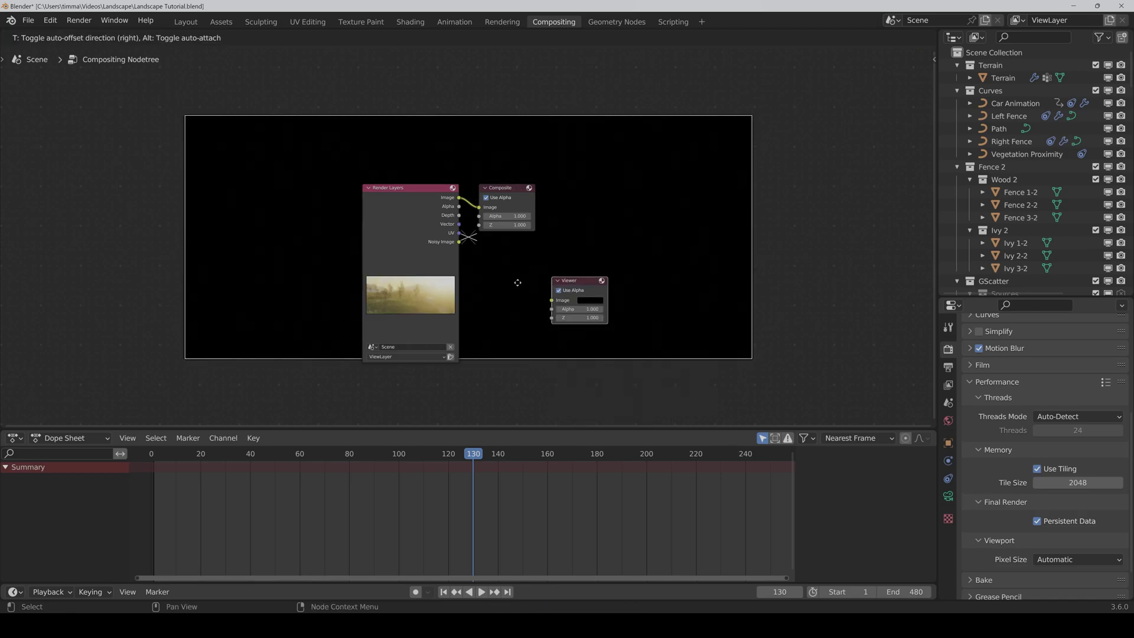
pyautogui.click(479, 244)
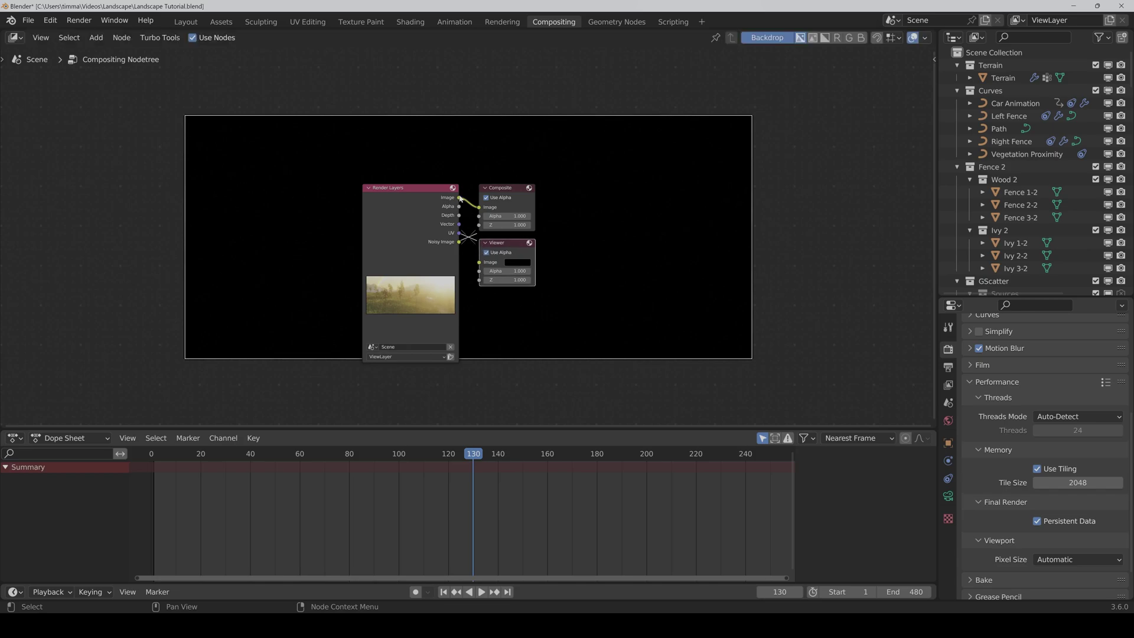
pyautogui.moveTo(459, 197); pyautogui.dragTo(479, 262)
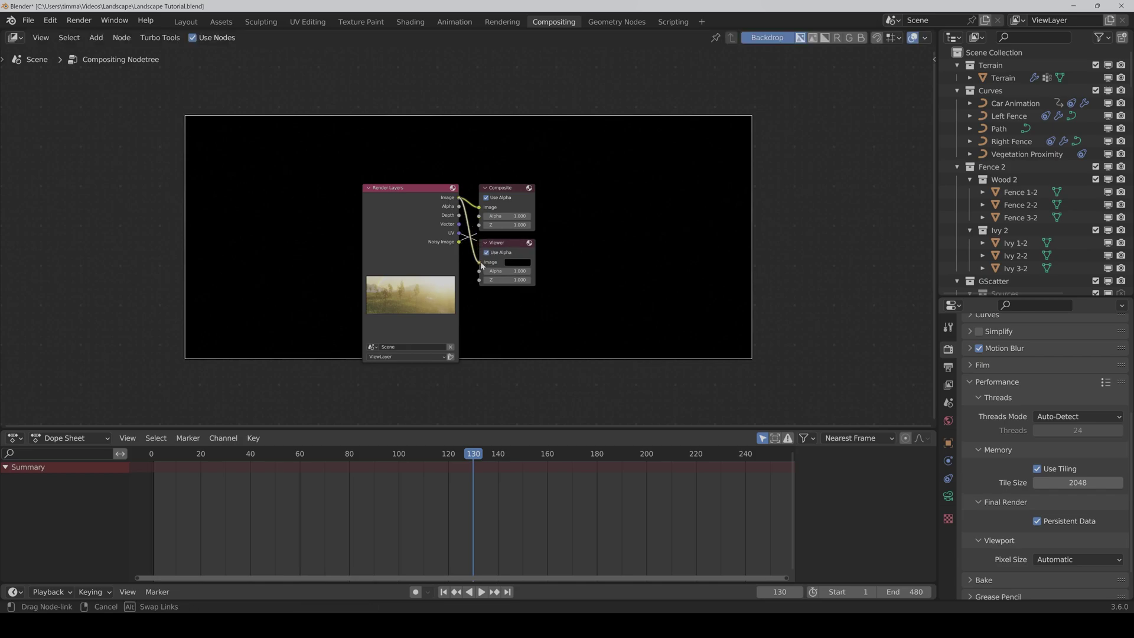
pyautogui.scroll(-2, 537, 282)
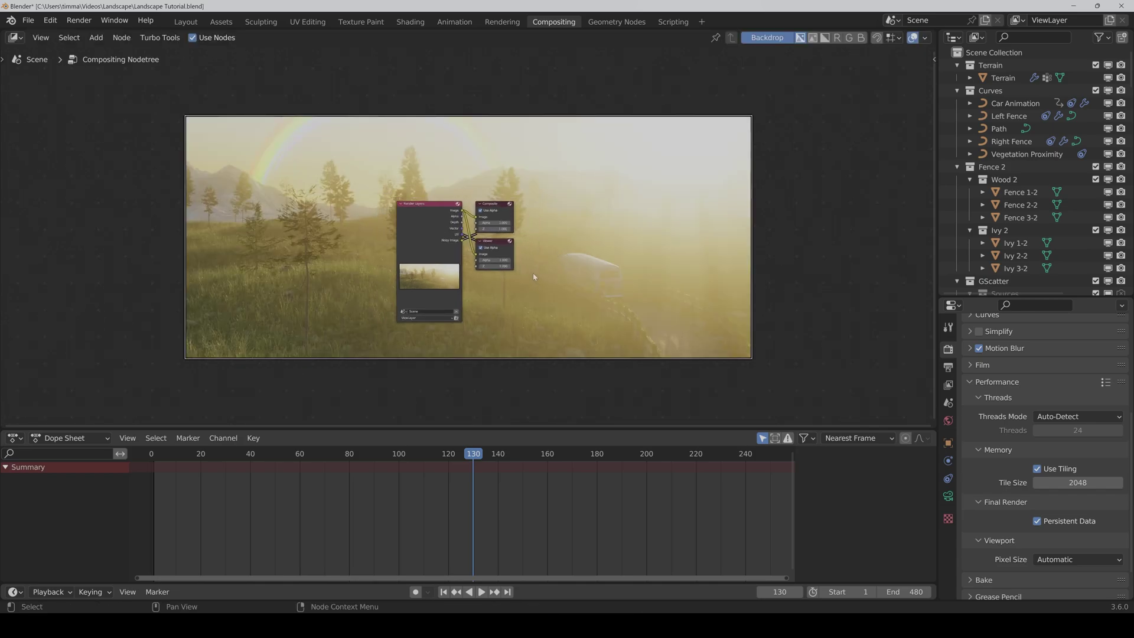
pyautogui.moveTo(433, 208); pyautogui.dragTo(372, 209)
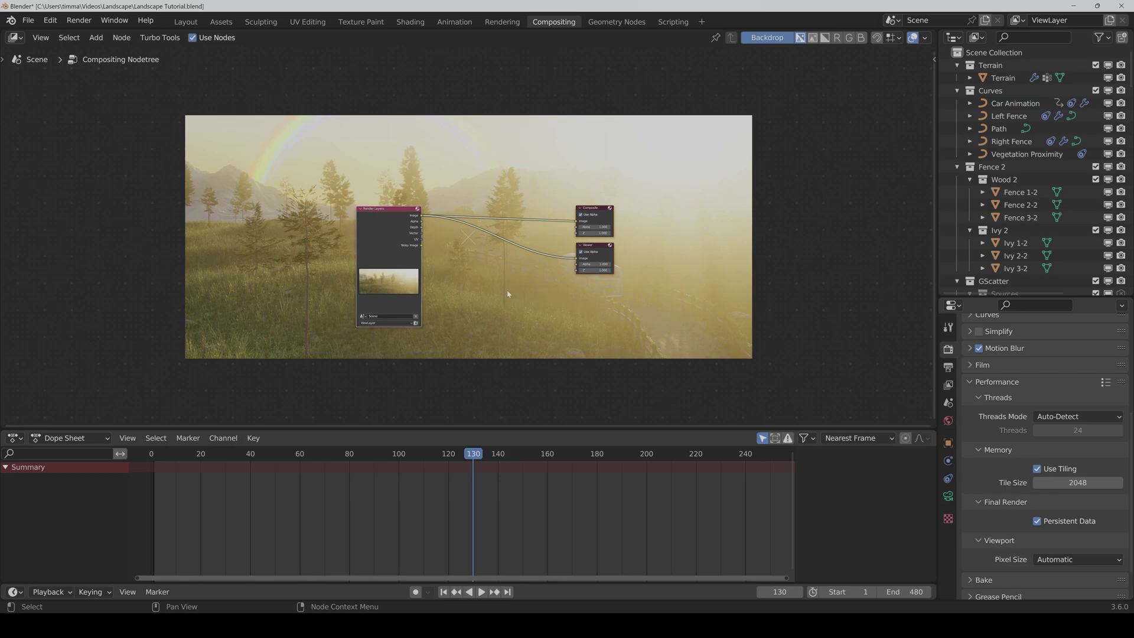
# - Insert a Glare node on the Render Layers–Composite link and route it to the Viewer via a reroute
pyautogui.hotkey('shift', 'a')
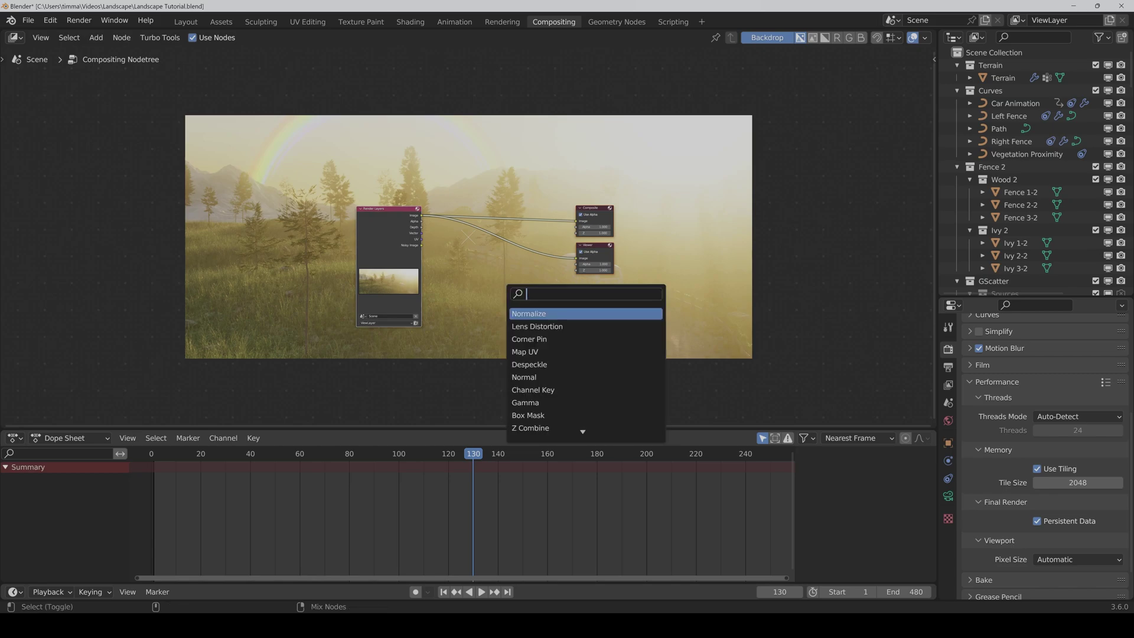
pyautogui.write('glare')
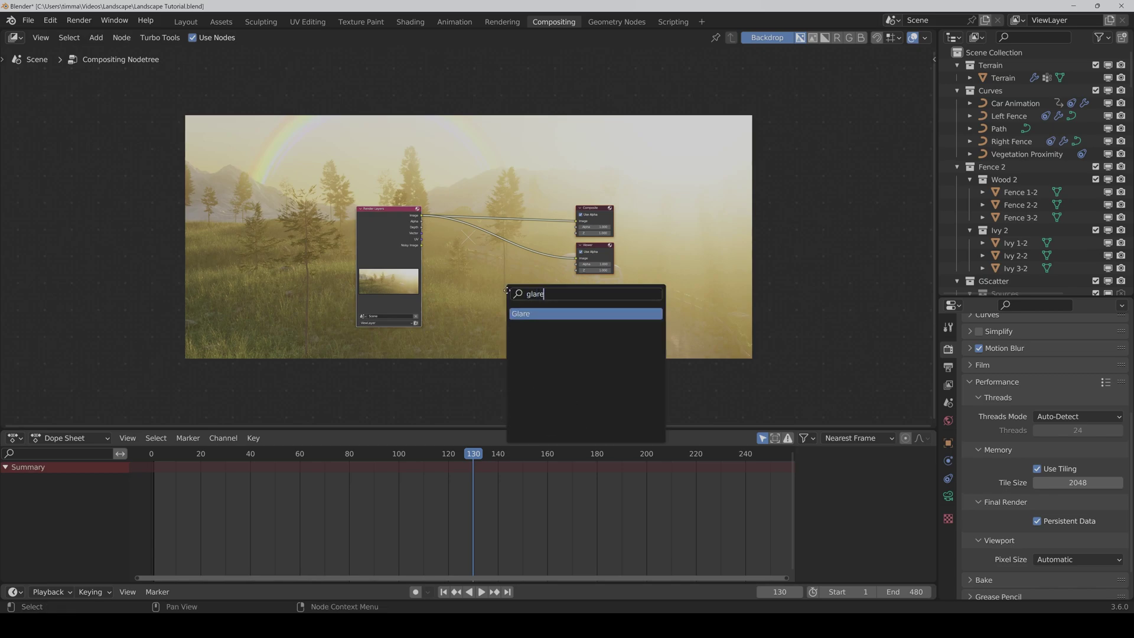
pyautogui.press('Return')
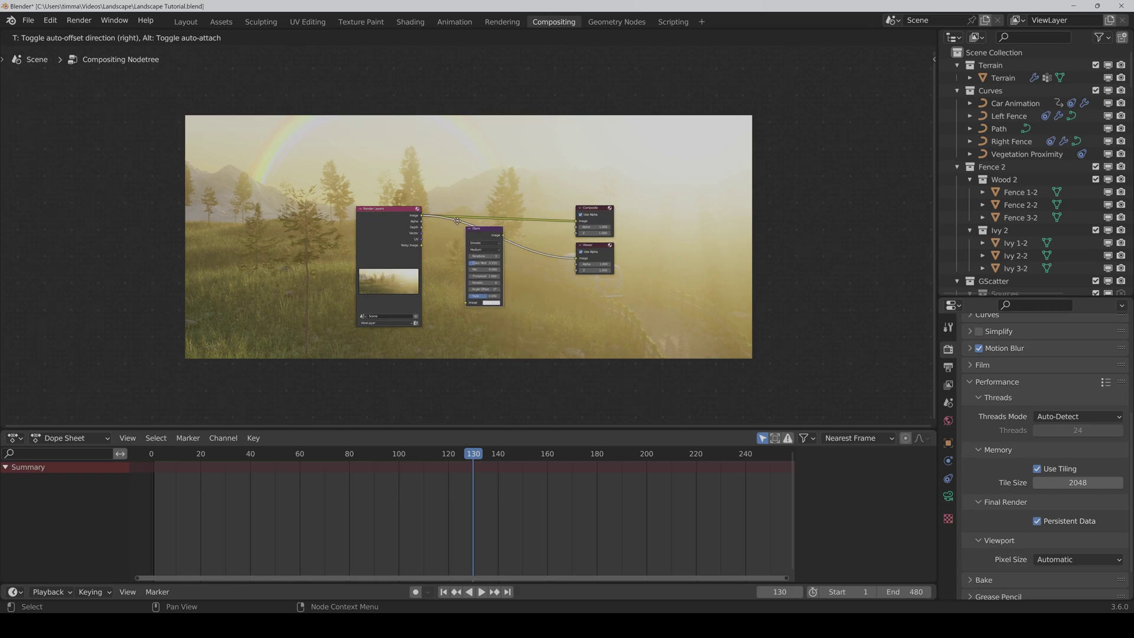
pyautogui.click(450, 204)
pyautogui.scroll(2, 570, 324)
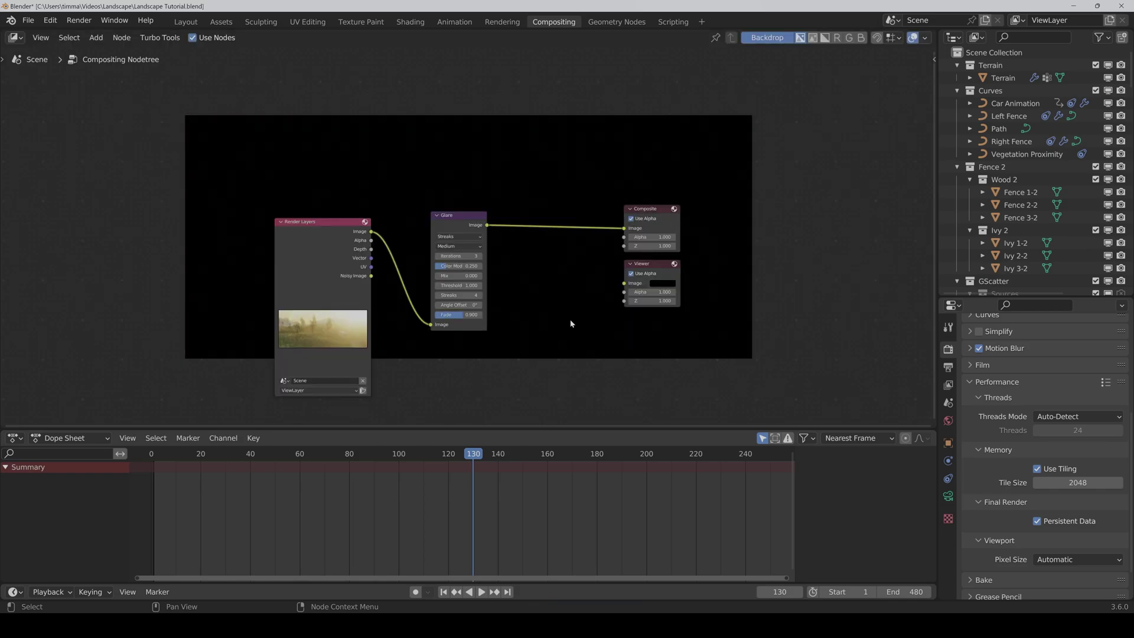
pyautogui.keyDown('shift'); pyautogui.moveTo(588, 213); pyautogui.dragTo(587, 248, button='right'); pyautogui.keyUp('shift')
pyautogui.moveTo(588, 232); pyautogui.dragTo(623, 285)
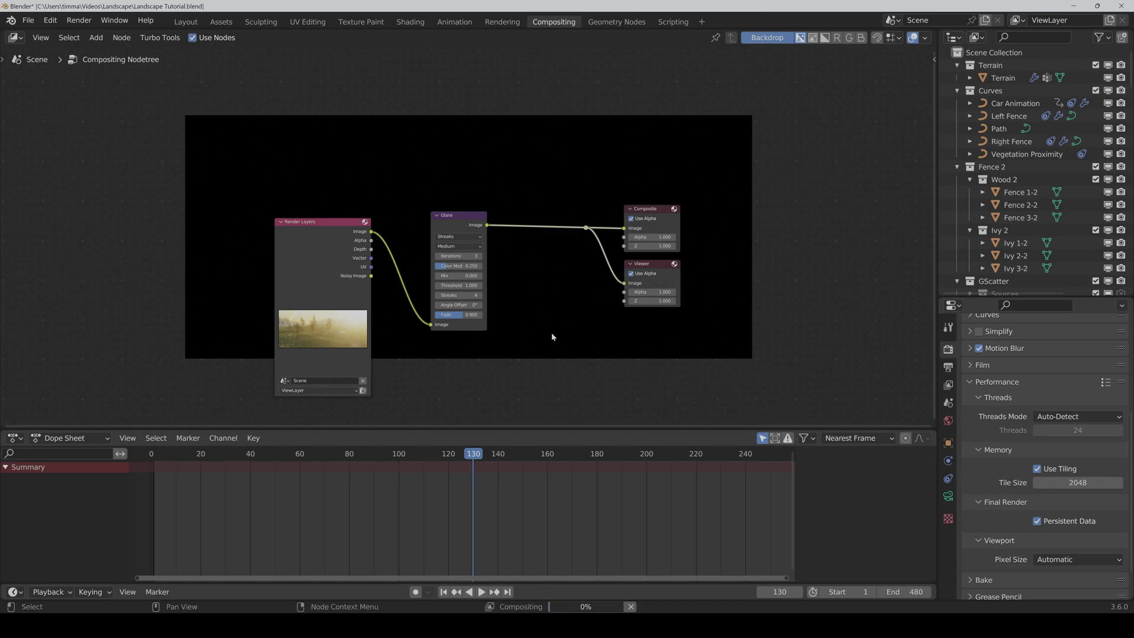
pyautogui.moveTo(550, 347); pyautogui.dragTo(535, 342, button='middle')
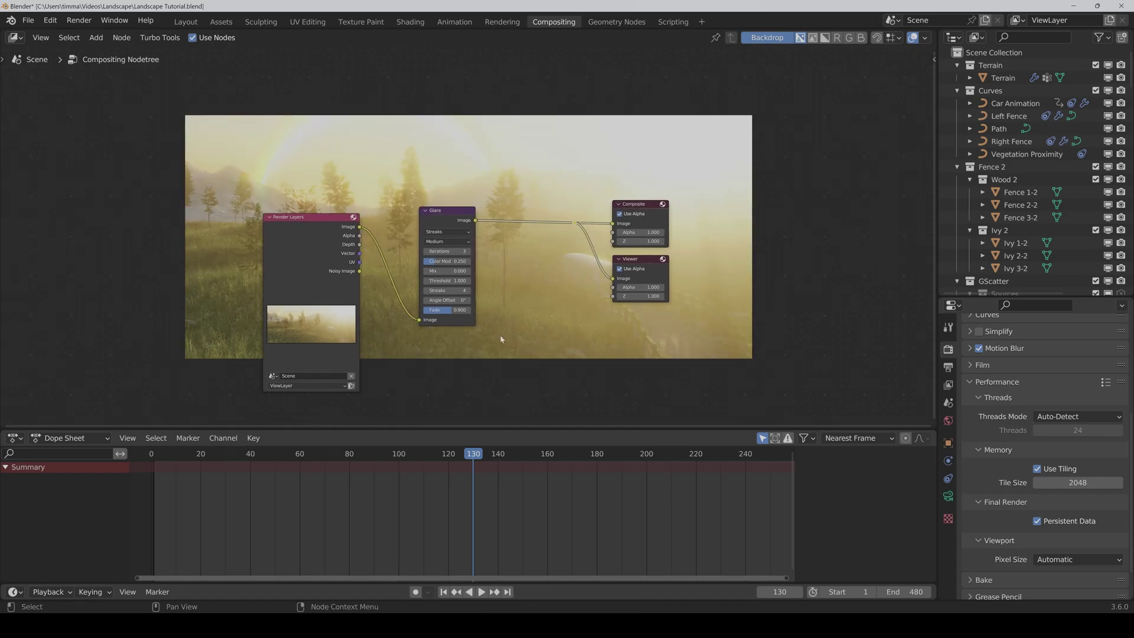
# - Set the Glare node to Fog Glow at High quality with Mix -0.850
pyautogui.scroll(2, 500, 339)
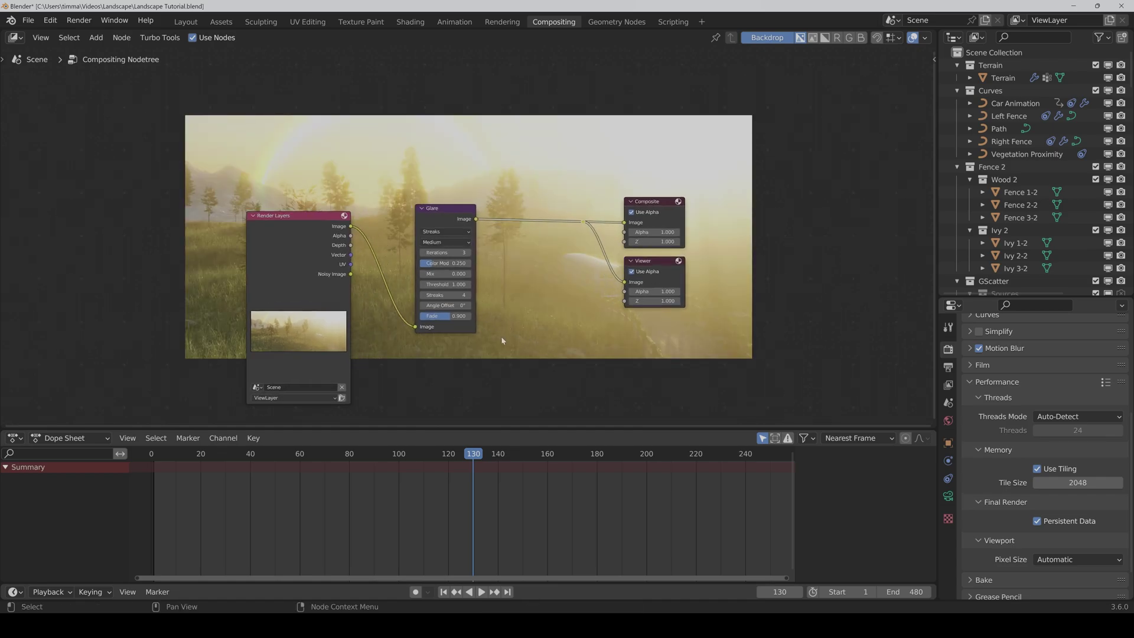
pyautogui.click(442, 224)
pyautogui.click(437, 252)
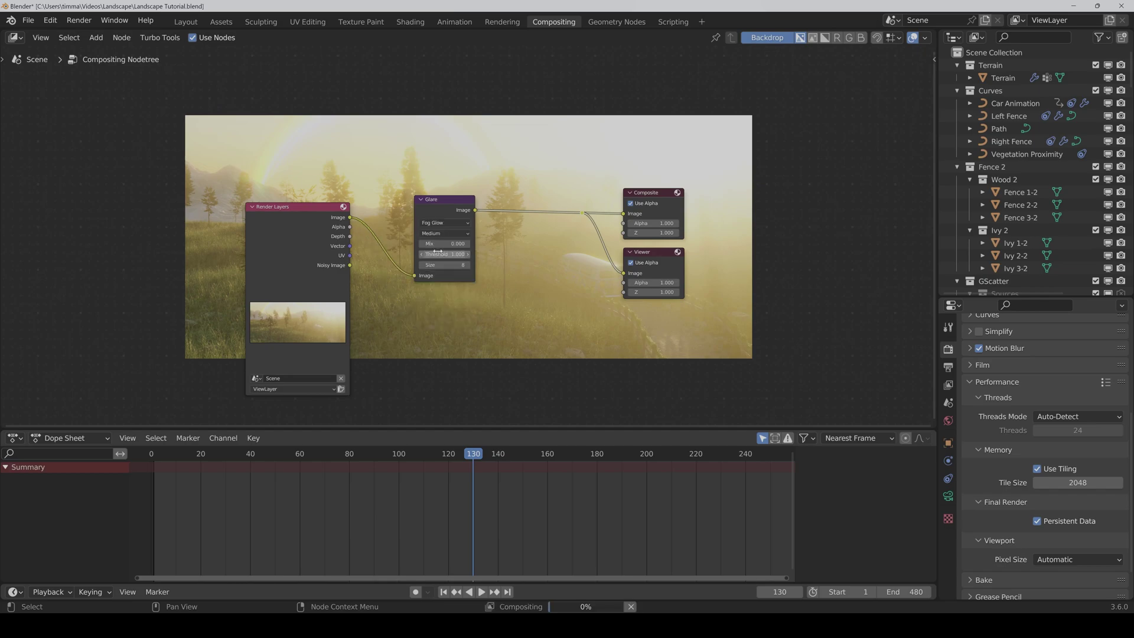
pyautogui.click(440, 233)
pyautogui.click(437, 243)
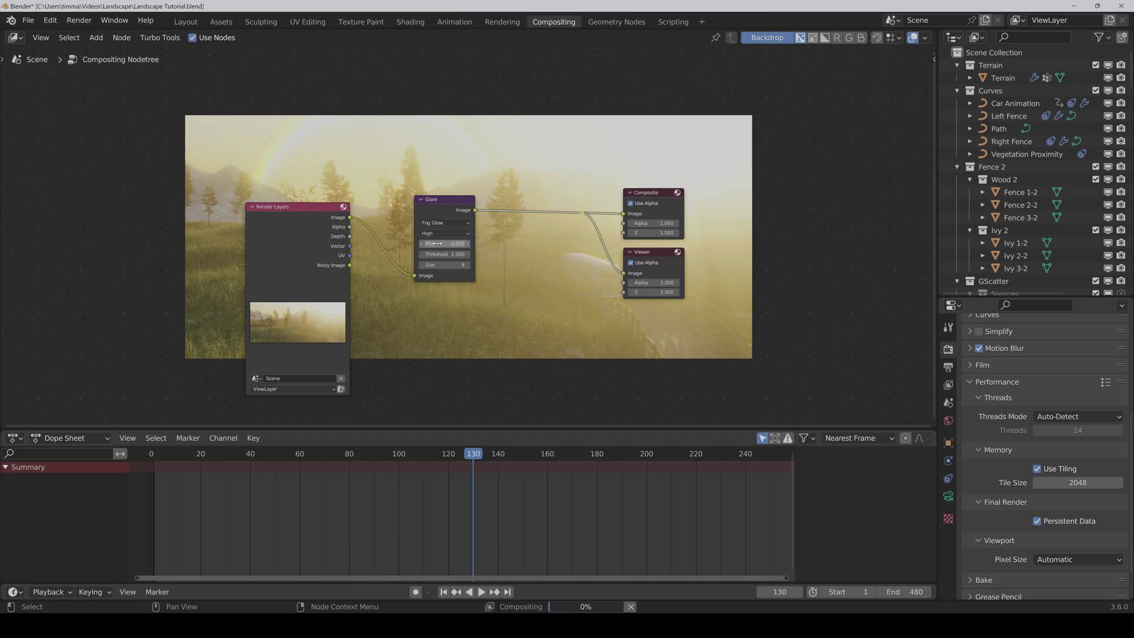
pyautogui.click(442, 245)
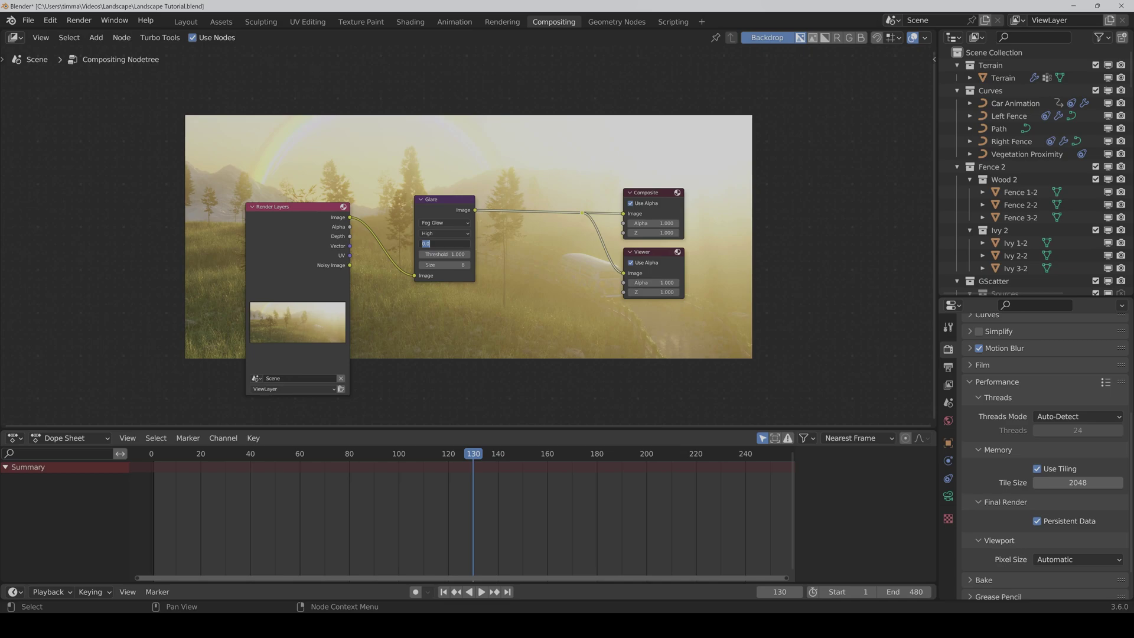
pyautogui.press('BackSpace')
pyautogui.write('-.85')
pyautogui.press('Return')
pyautogui.scroll(-2, 470, 248)
pyautogui.moveTo(489, 279); pyautogui.dragTo(474, 294, button='middle')
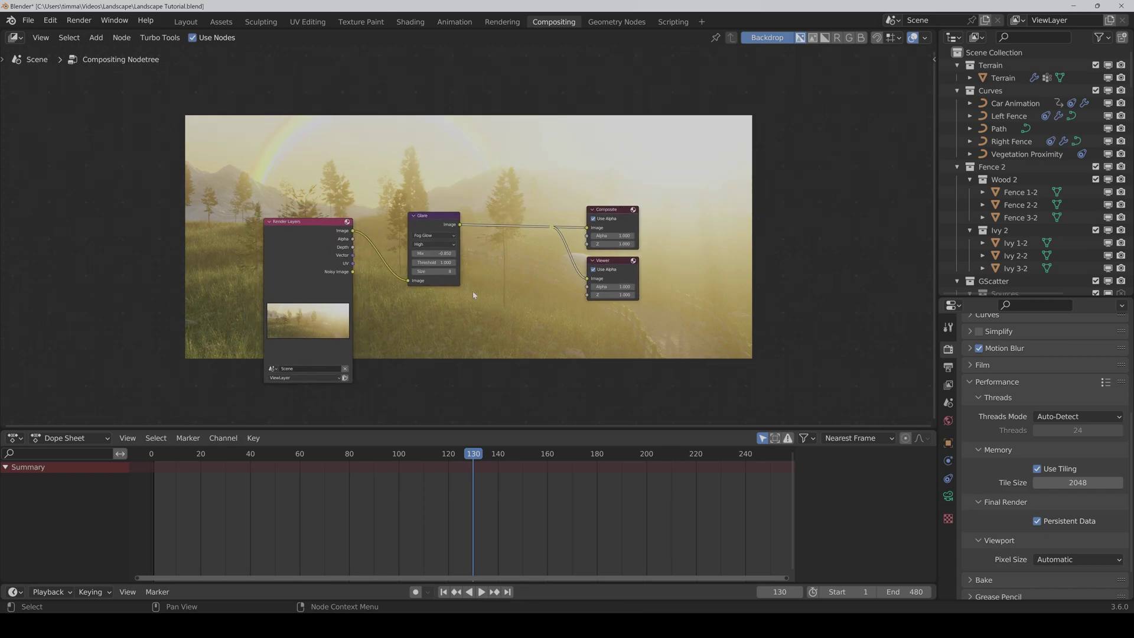
# - Insert a Lens Distortion node after Glare with Distort 0.002 and Fit enabled
pyautogui.press('shift')
pyautogui.hotkey('shift', 'a')
pyautogui.write('lens')
pyautogui.press('Return')
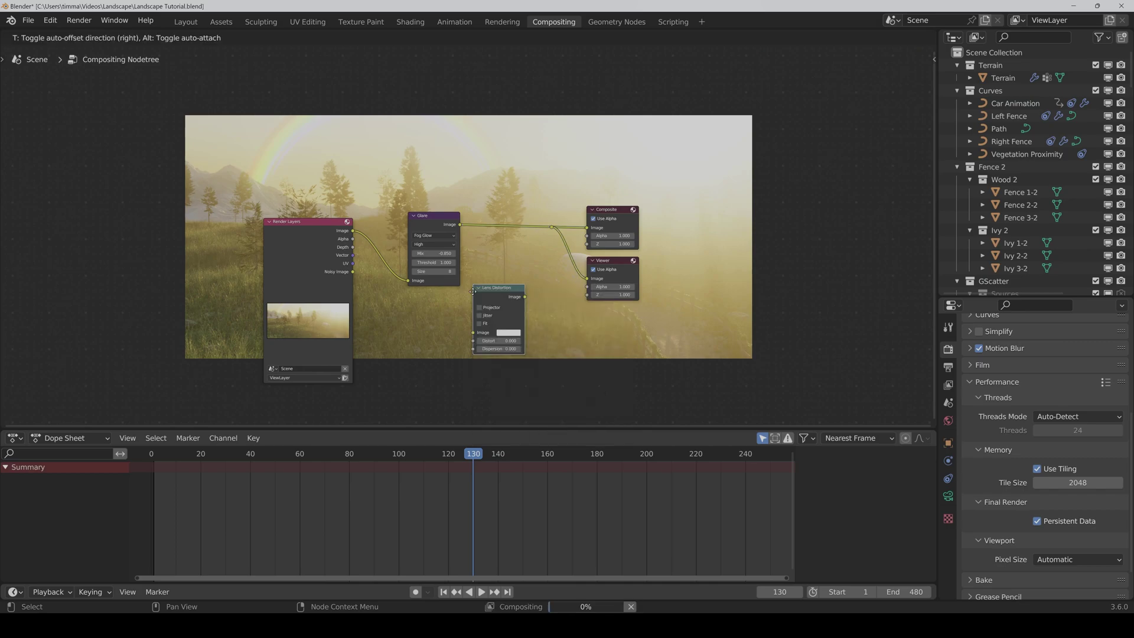
pyautogui.click(475, 219)
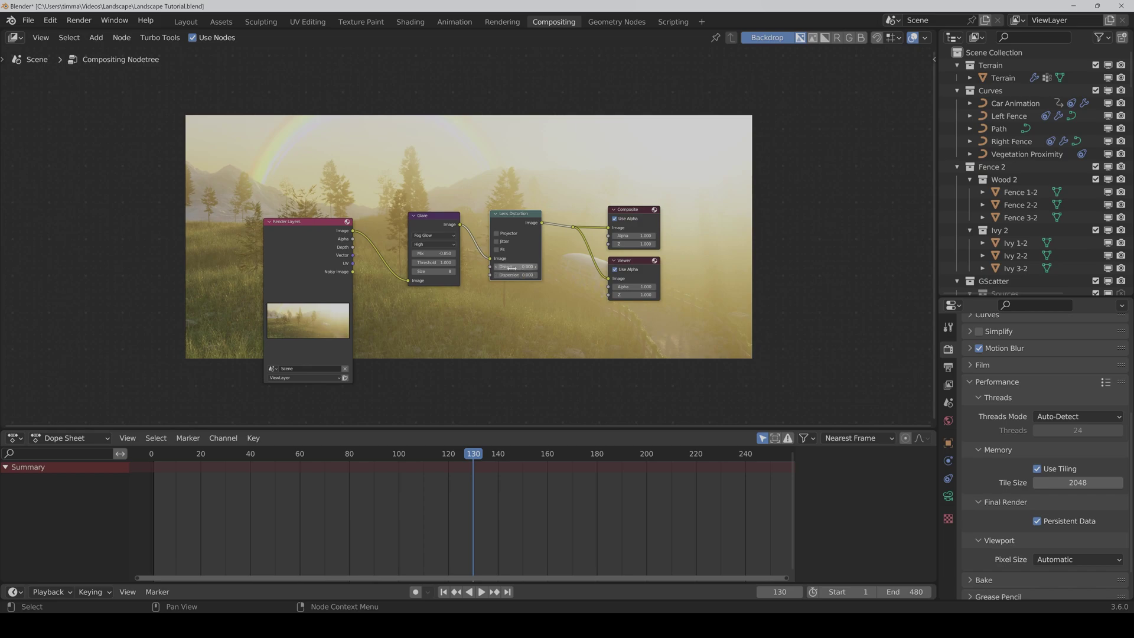
pyautogui.moveTo(512, 267); pyautogui.dragTo(524, 267)
pyautogui.click(514, 266)
pyautogui.press('BackSpace')
pyautogui.write('.002')
pyautogui.press('Return')
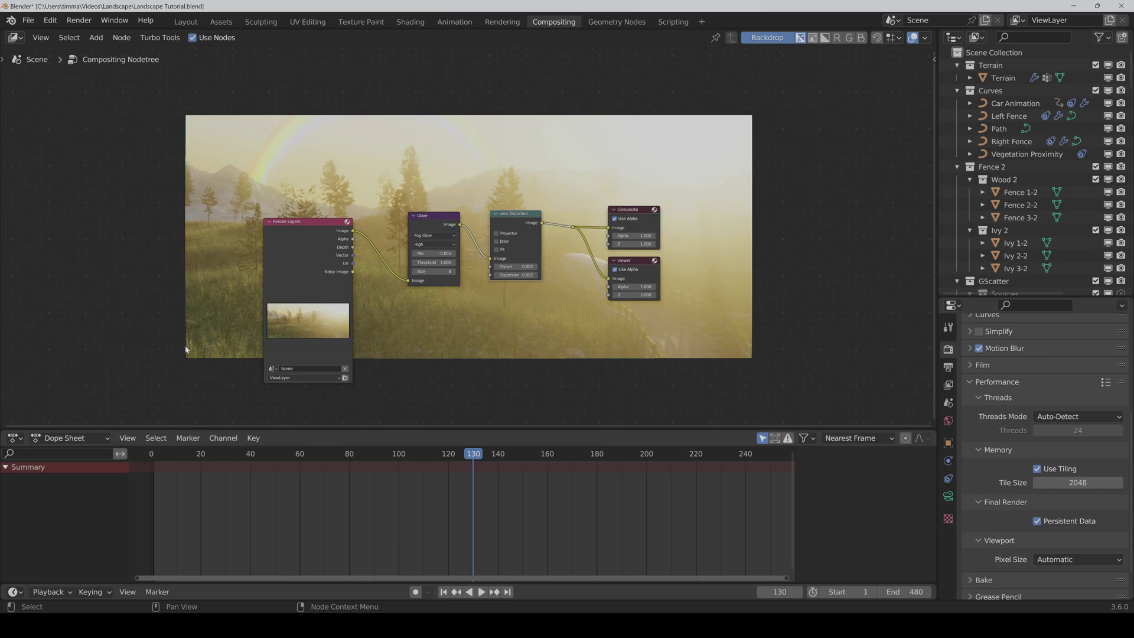
pyautogui.click(497, 250)
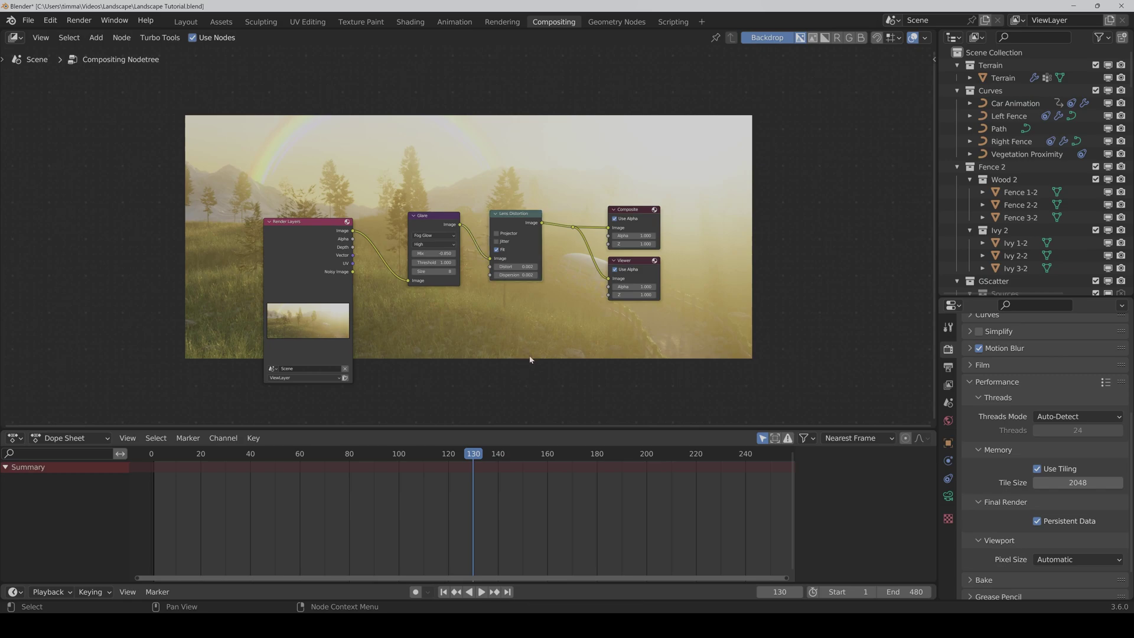
pyautogui.moveTo(562, 313); pyautogui.dragTo(525, 319, button='middle')
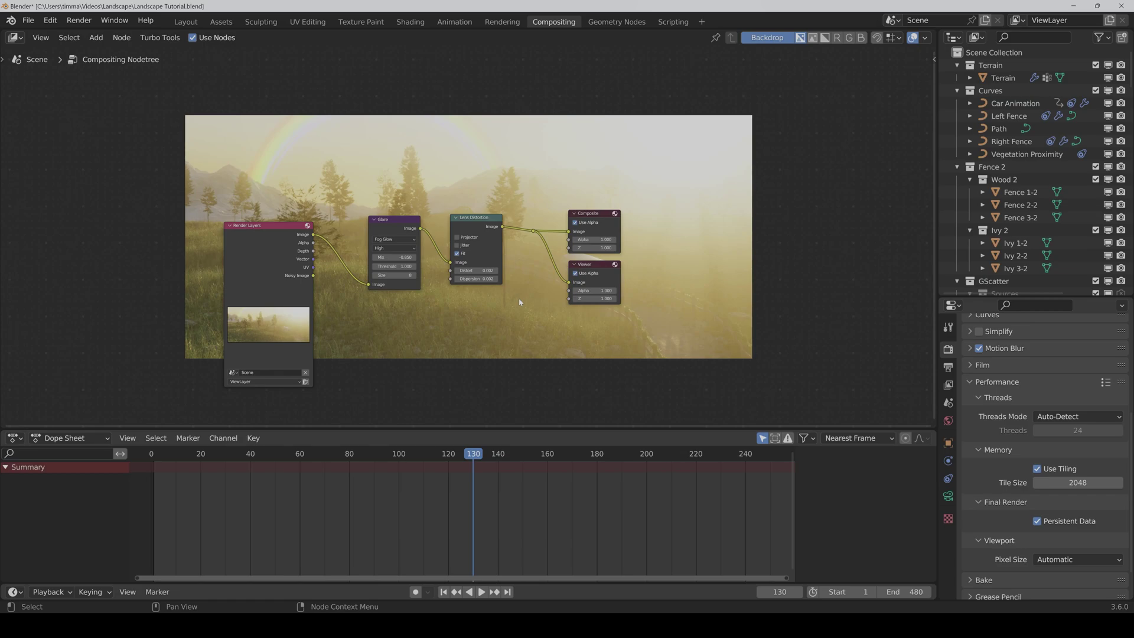
# - Insert an Alpha Over node on the Lens Distortion–Composite link
pyautogui.press('shift')
pyautogui.hotkey('shift', 'a')
pyautogui.write('alpha')
pyautogui.press('Down')
pyautogui.press('Return')
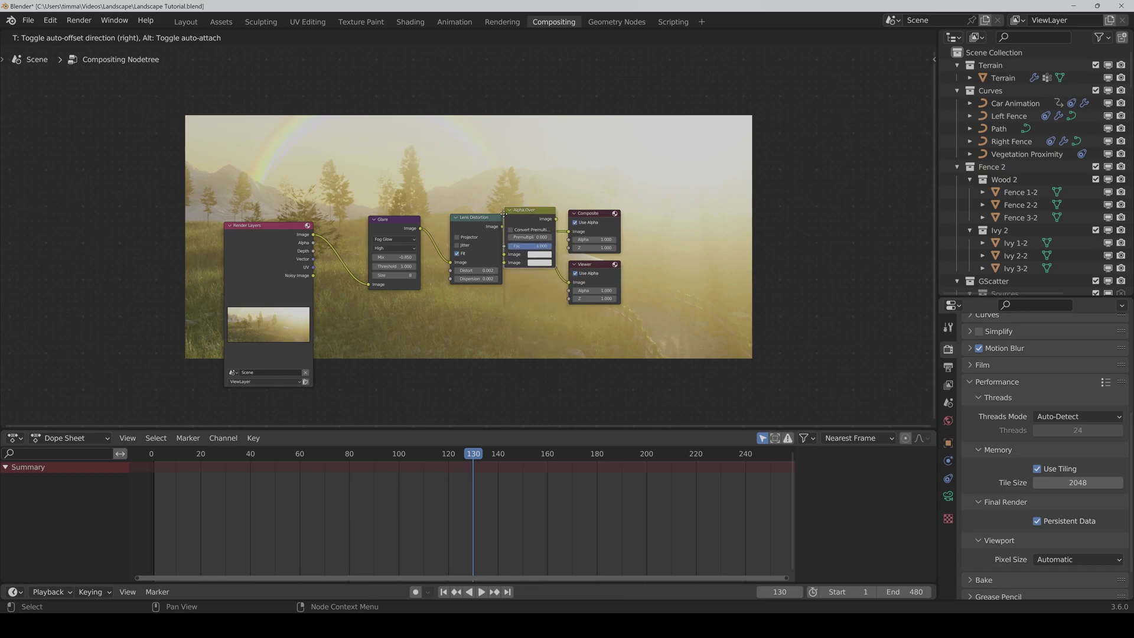
pyautogui.click(504, 213)
pyautogui.moveTo(618, 253); pyautogui.dragTo(610, 290, button='middle')
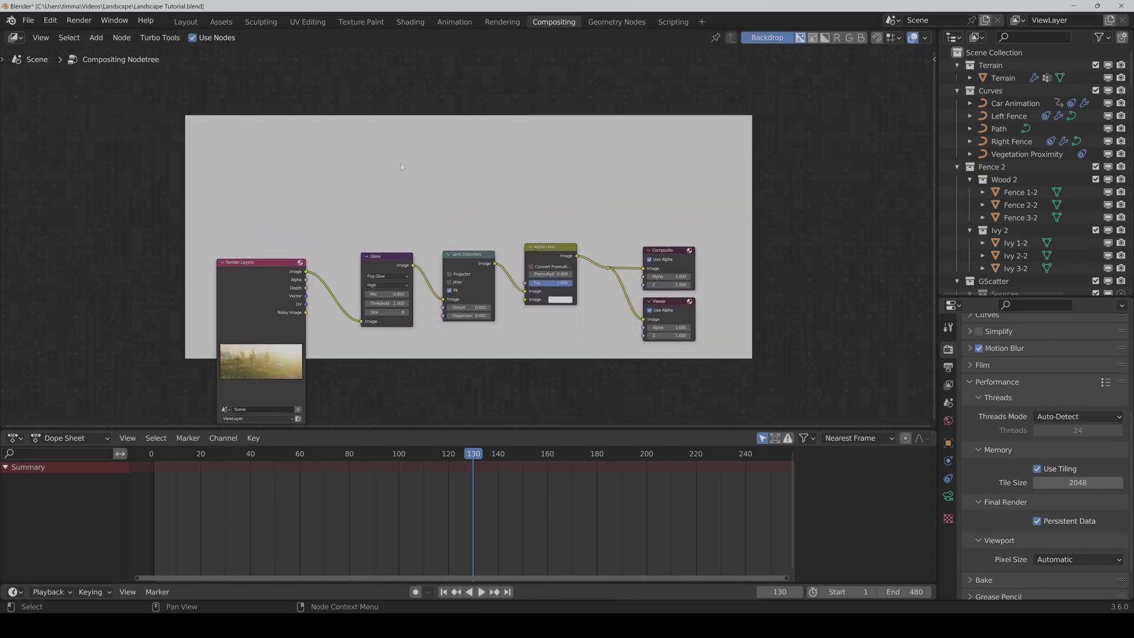
# - Add a Blur node above the Glare node
pyautogui.hotkey('shift', 'a')
pyautogui.write('blur')
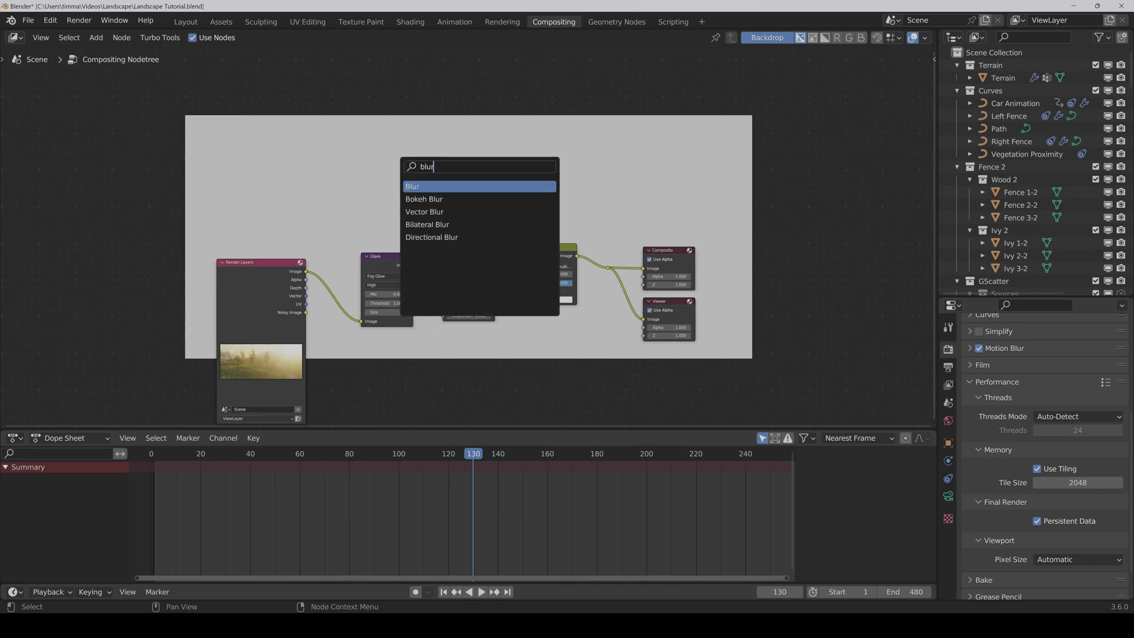
pyautogui.press('Return')
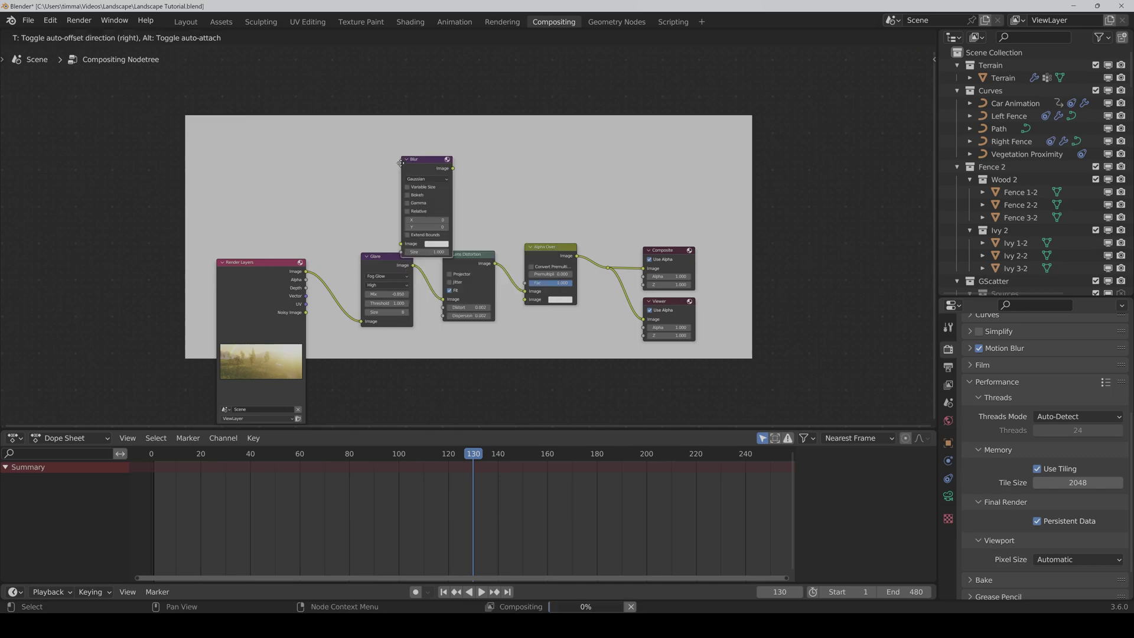
pyautogui.click(389, 147)
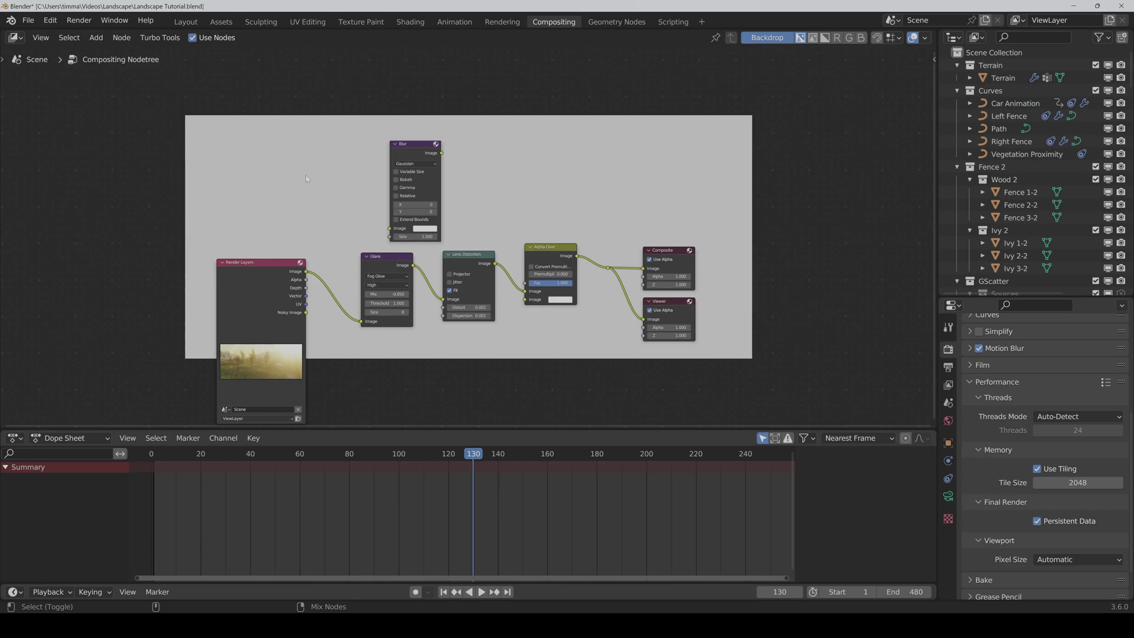
# - Add a Box Mask node to the left of the Blur node
pyautogui.hotkey('shift', 'a')
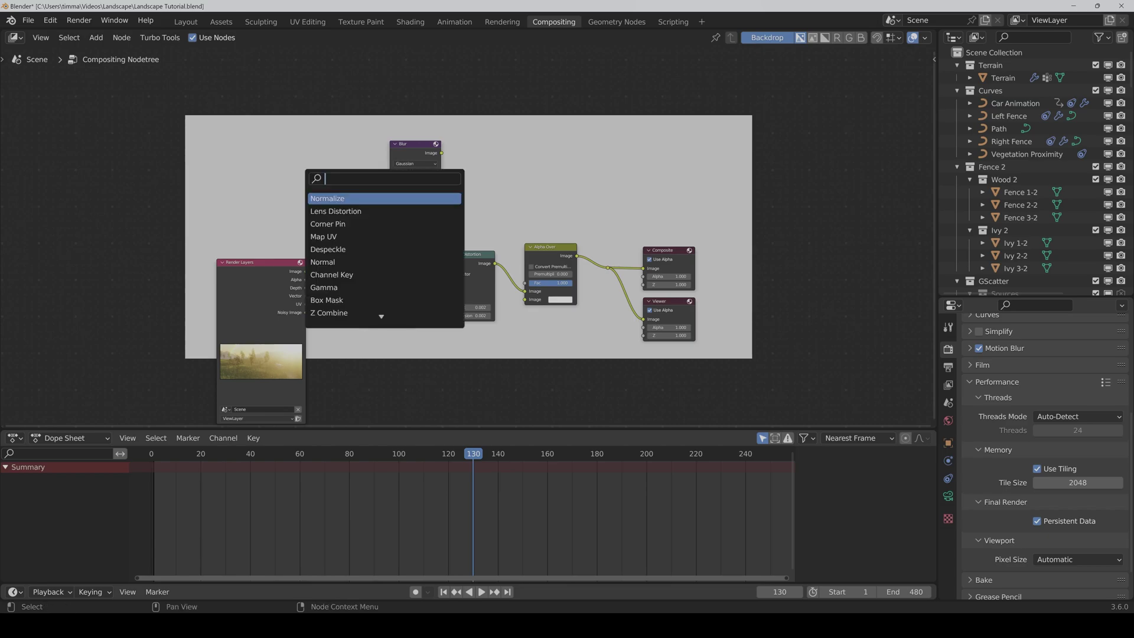
pyautogui.write('box')
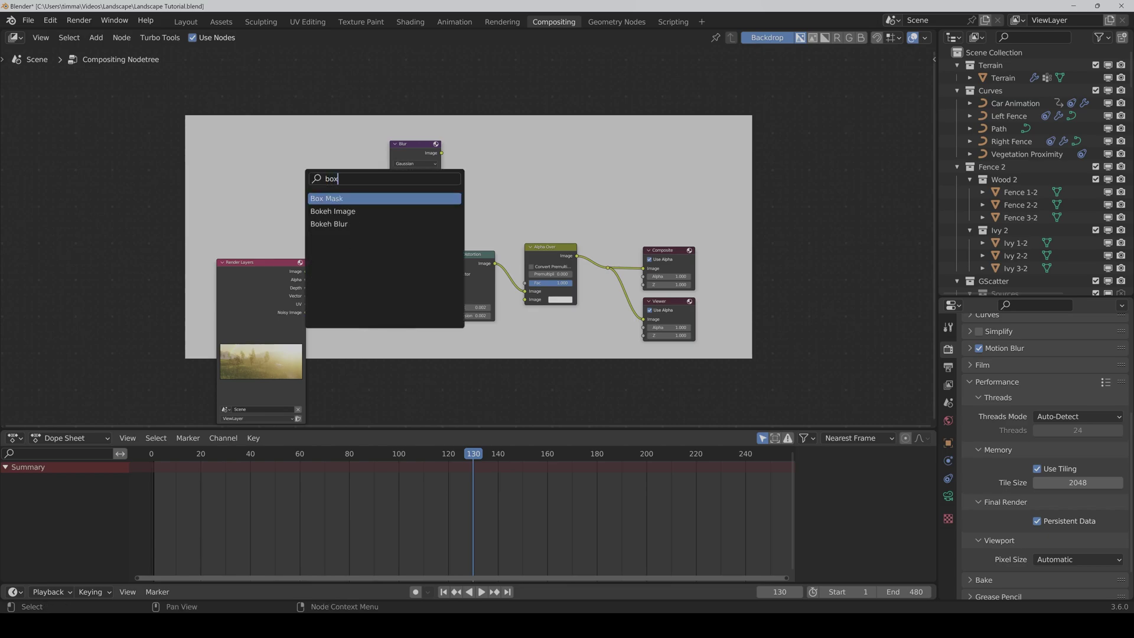
pyautogui.press('Return')
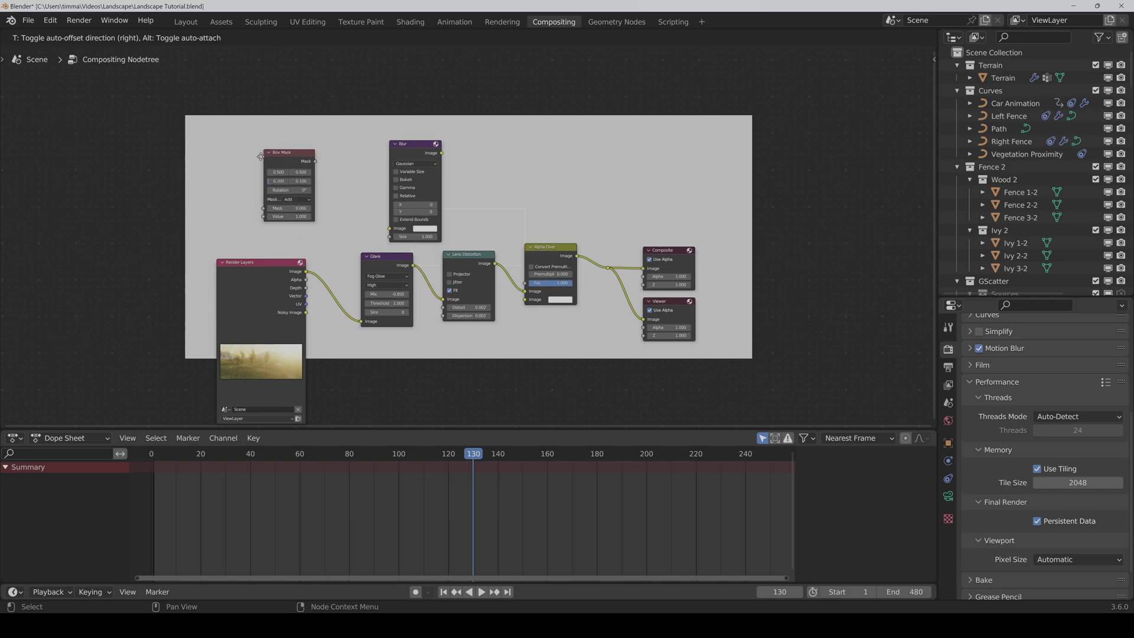
pyautogui.click(251, 159)
# - Link the Box Mask into Blur's Image input and move Blur's output to Alpha Over's Fac
pyautogui.moveTo(389, 151); pyautogui.dragTo(349, 225)
pyautogui.moveTo(391, 149); pyautogui.dragTo(533, 303)
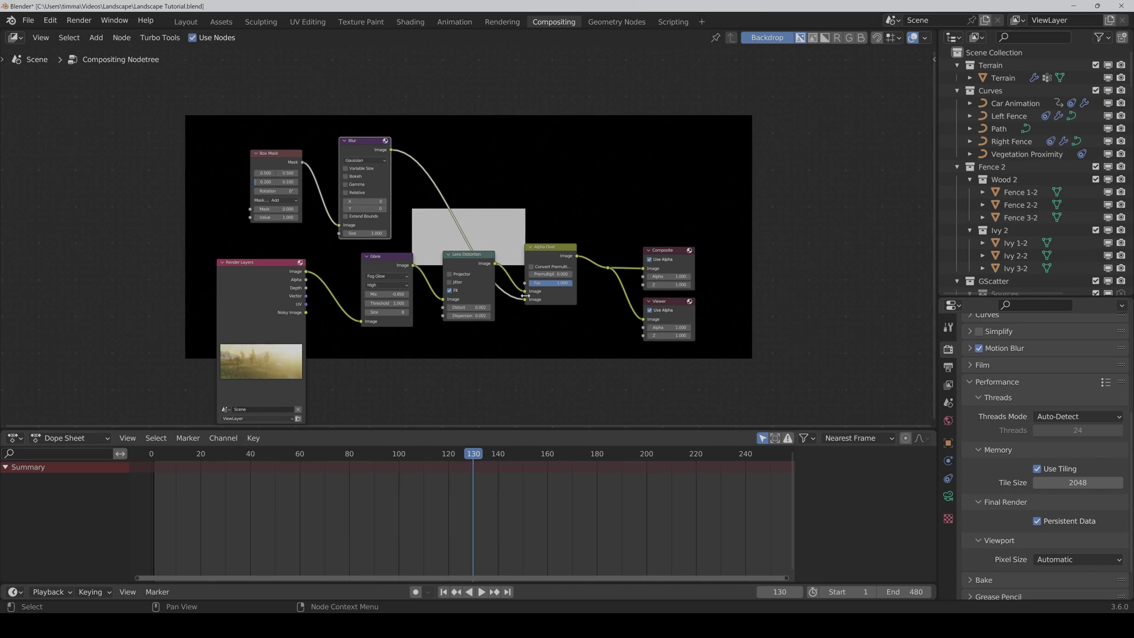
pyautogui.moveTo(526, 300)
pyautogui.mouseDown()
pyautogui.moveTo(512, 291)
pyautogui.moveTo(496, 242)
pyautogui.moveTo(530, 287)
pyautogui.moveTo(525, 300)
pyautogui.mouseUp()
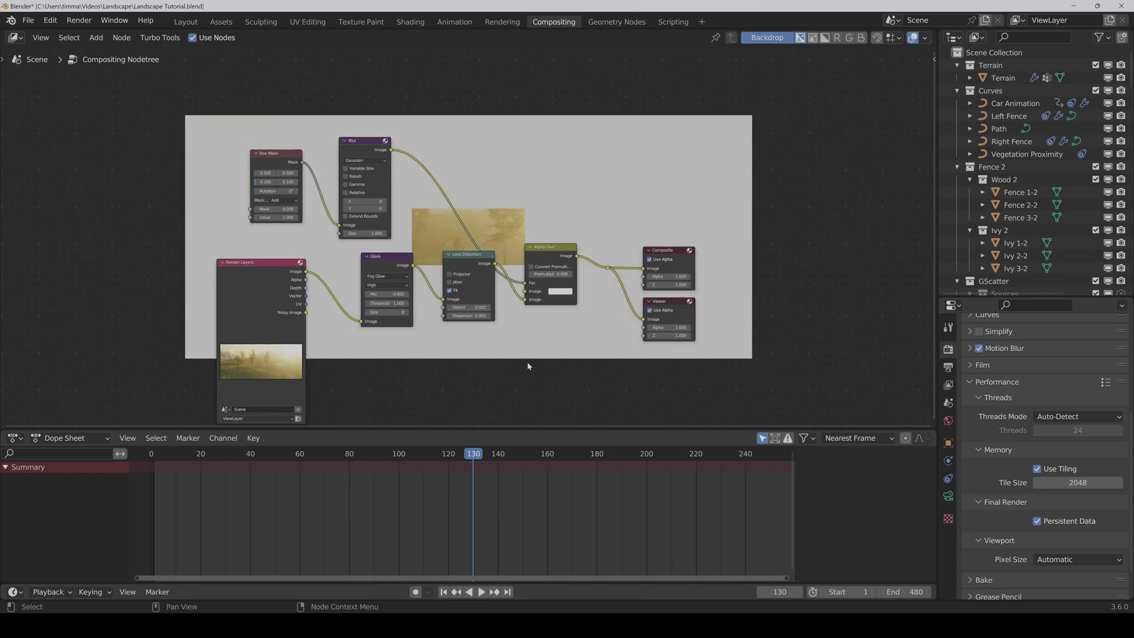
pyautogui.moveTo(527, 361); pyautogui.dragTo(535, 339, button='middle')
pyautogui.scroll(3, 416, 222)
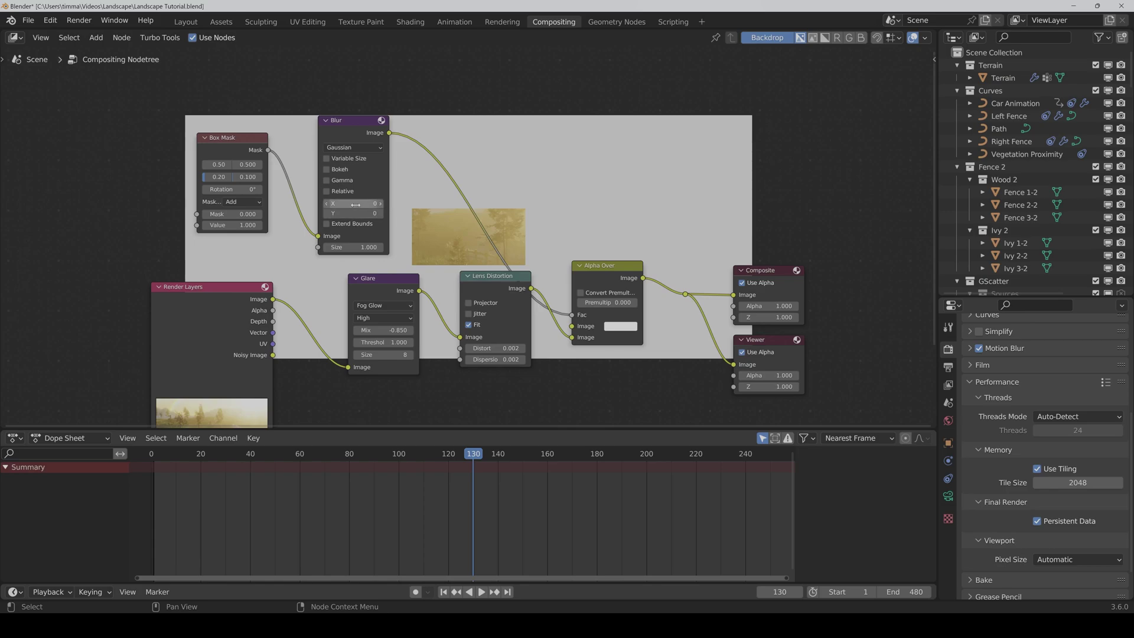
# - Reset the Blur node's X and Y sizes to 0
pyautogui.moveTo(357, 204); pyautogui.dragTo(384, 213)
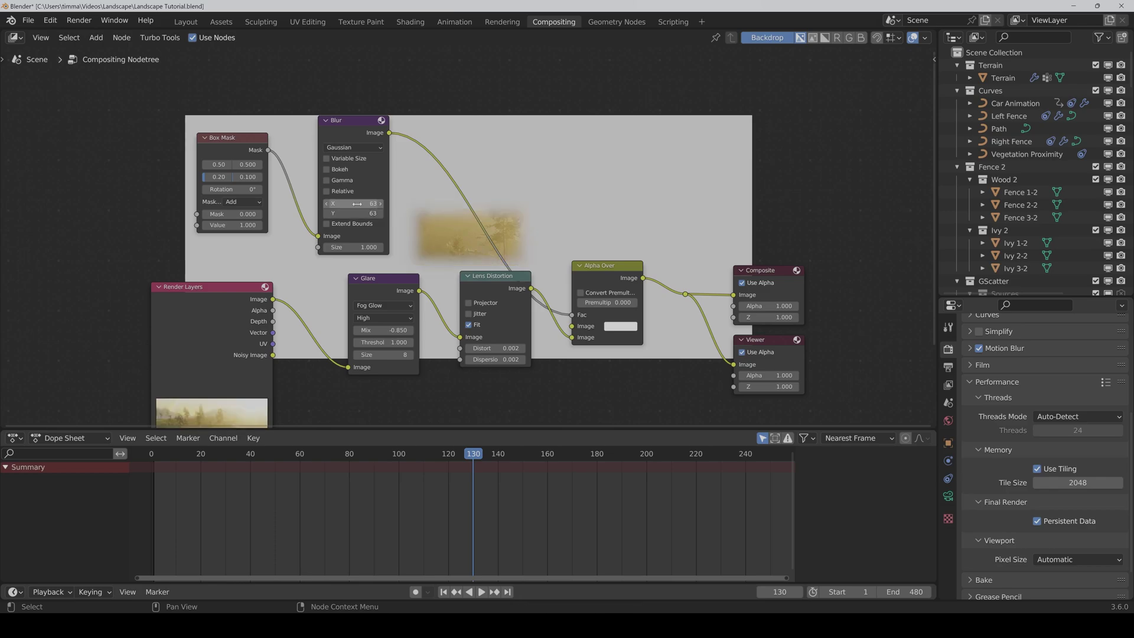
pyautogui.moveTo(357, 203); pyautogui.dragTo(357, 213)
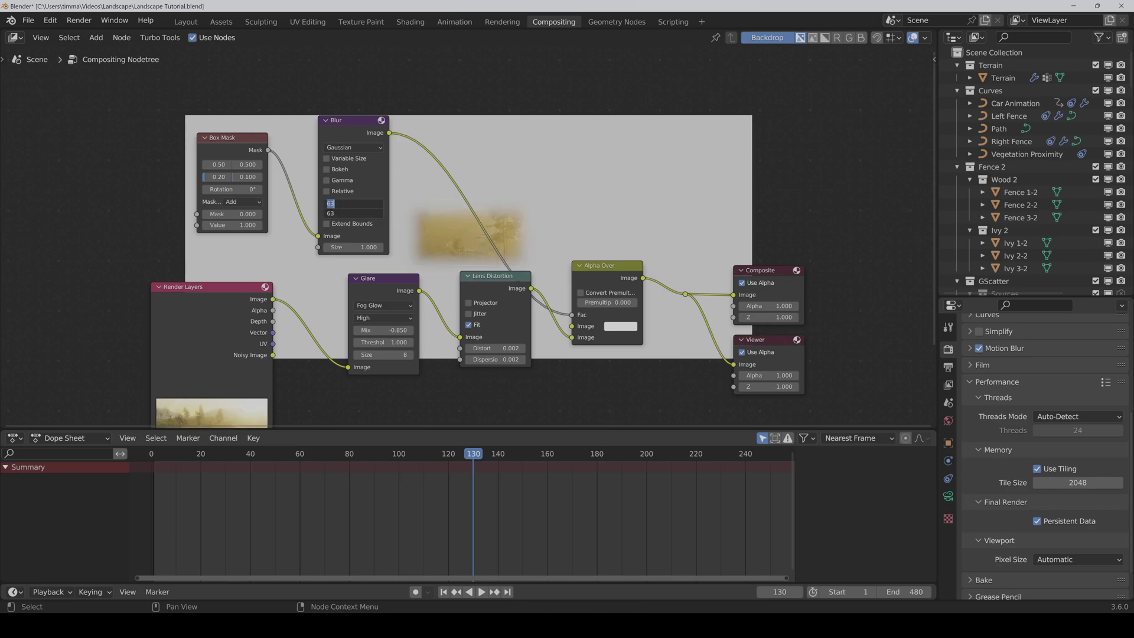
pyautogui.write('0')
pyautogui.press('Return')
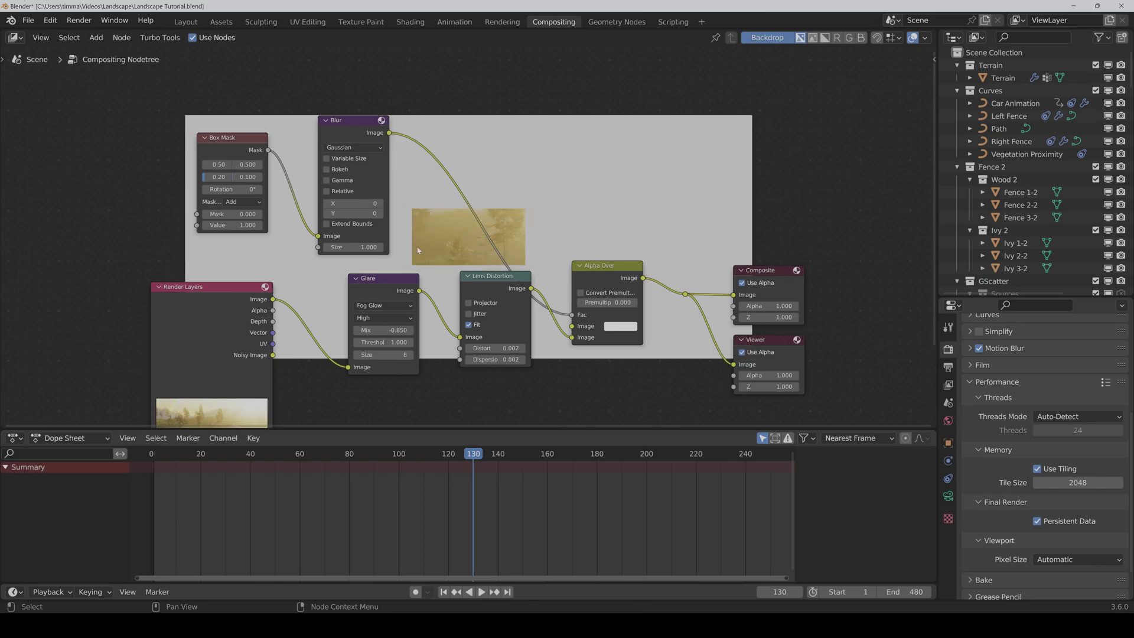
# - Set the Box Mask width to 0.92 and height to 0.36
pyautogui.doubleClick(219, 177)
pyautogui.press('BackSpace')
pyautogui.write('.92')
pyautogui.press('Return')
pyautogui.click(244, 179)
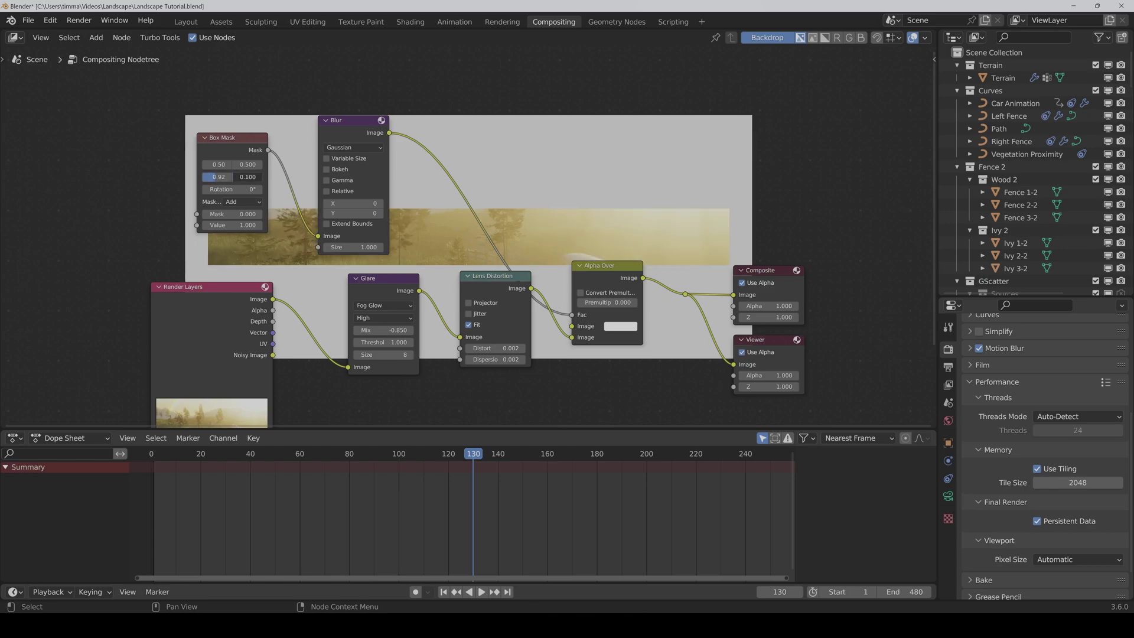
pyautogui.press('BackSpace')
pyautogui.write('.36')
pyautogui.press('Return')
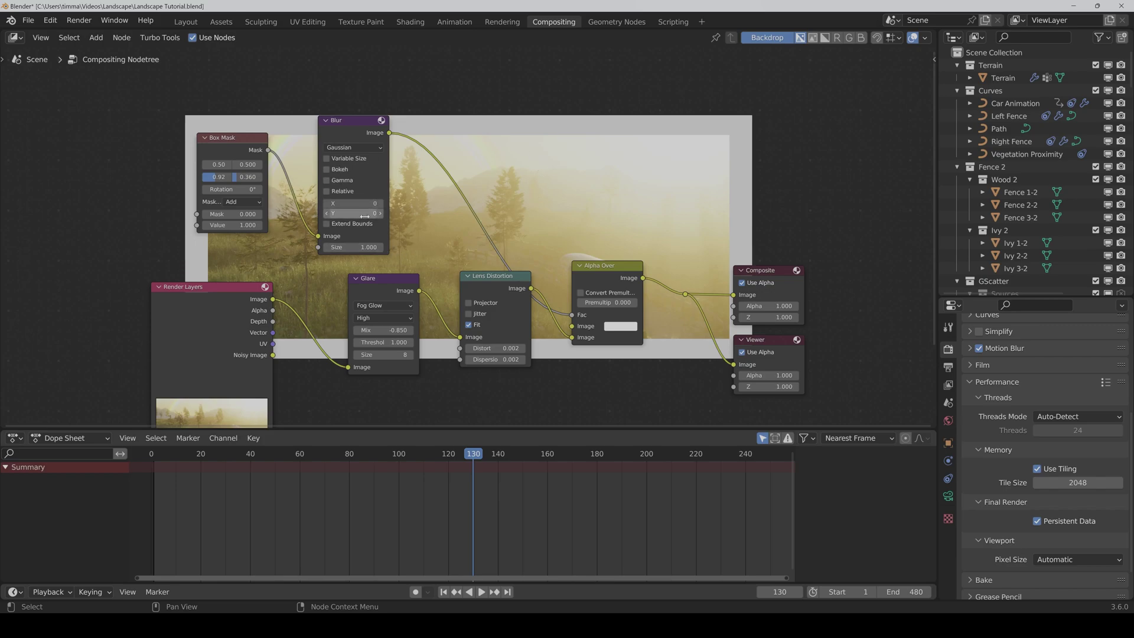
# - Set the Blur X and Y sizes to 300 for a soft mask edge
pyautogui.moveTo(365, 204); pyautogui.dragTo(365, 214)
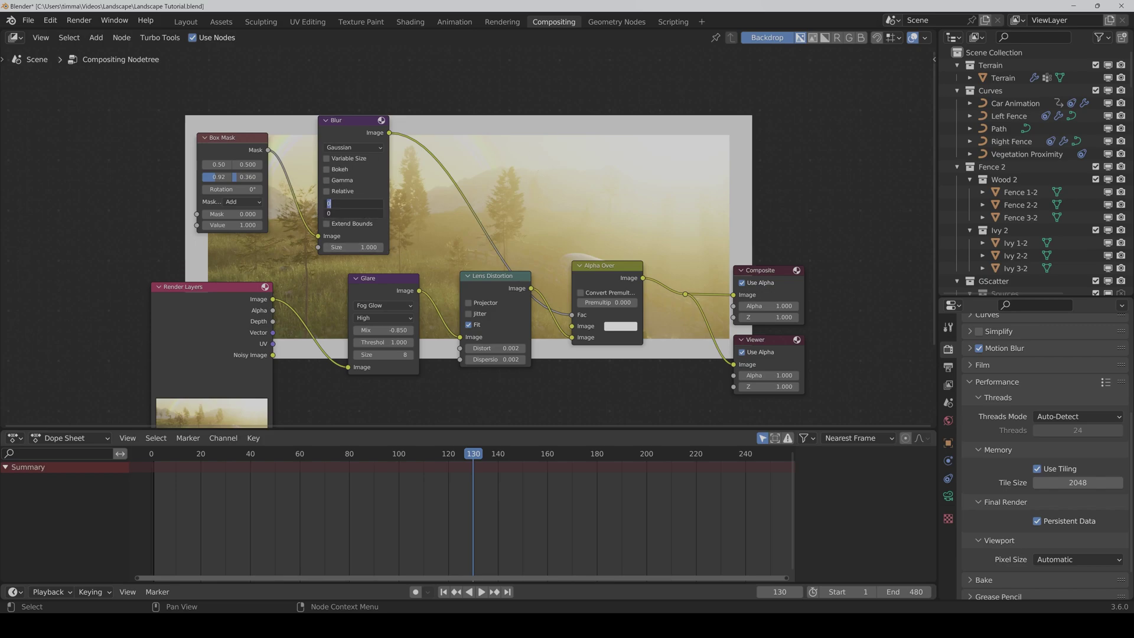
pyautogui.write('300')
pyautogui.press('Return')
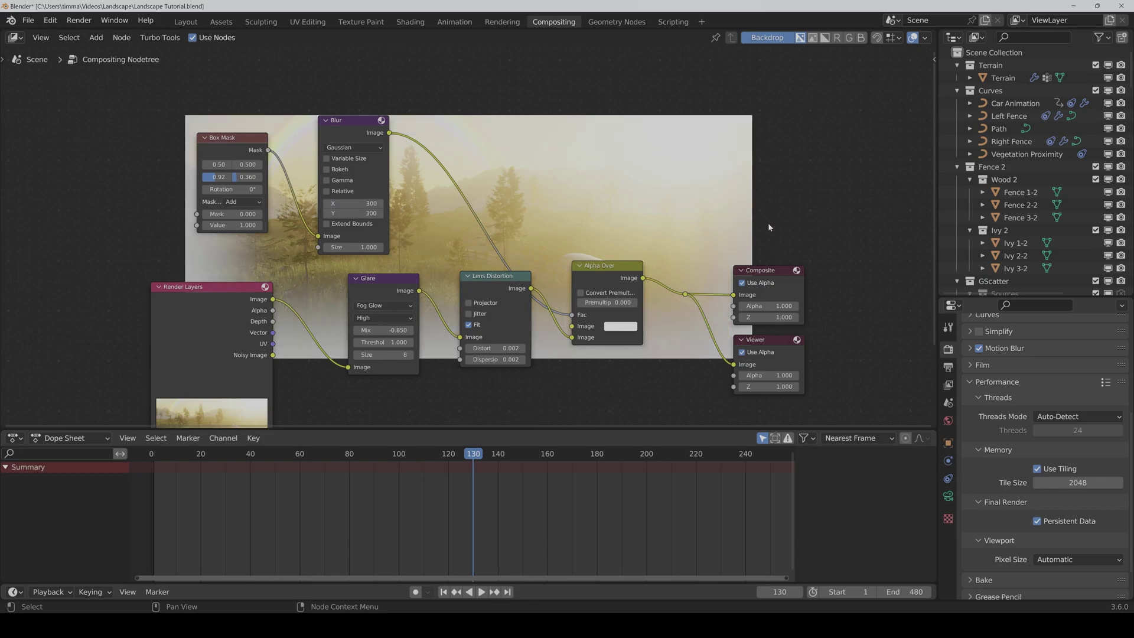
# - Drop the Alpha Over background colour's Value to 0 so it becomes black
pyautogui.click(624, 330)
pyautogui.moveTo(691, 194); pyautogui.dragTo(691, 260)
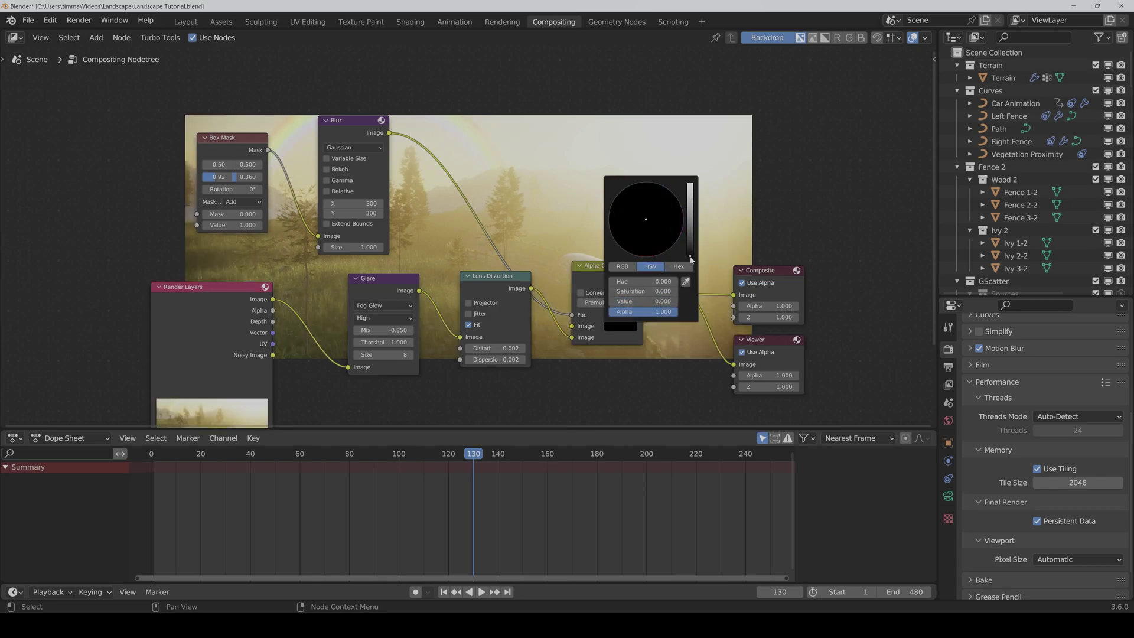
pyautogui.moveTo(537, 222); pyautogui.dragTo(498, 248, button='middle')
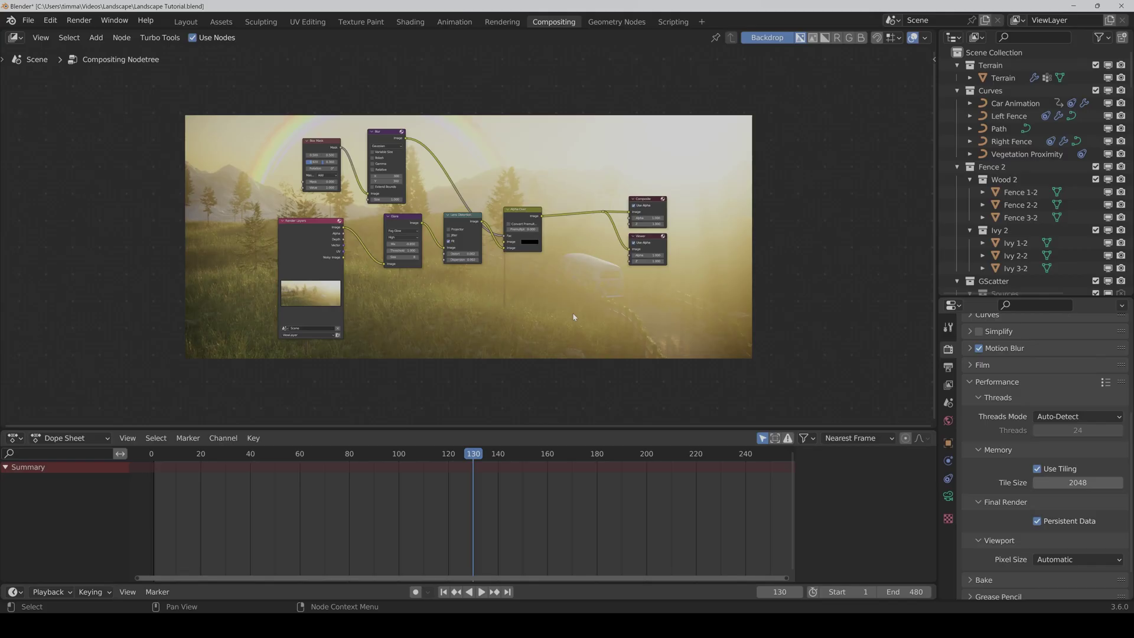
# - Drop a Mix node onto the Alpha Over–Composite link and set its blend mode to Overlay
pyautogui.scroll(3, 577, 308)
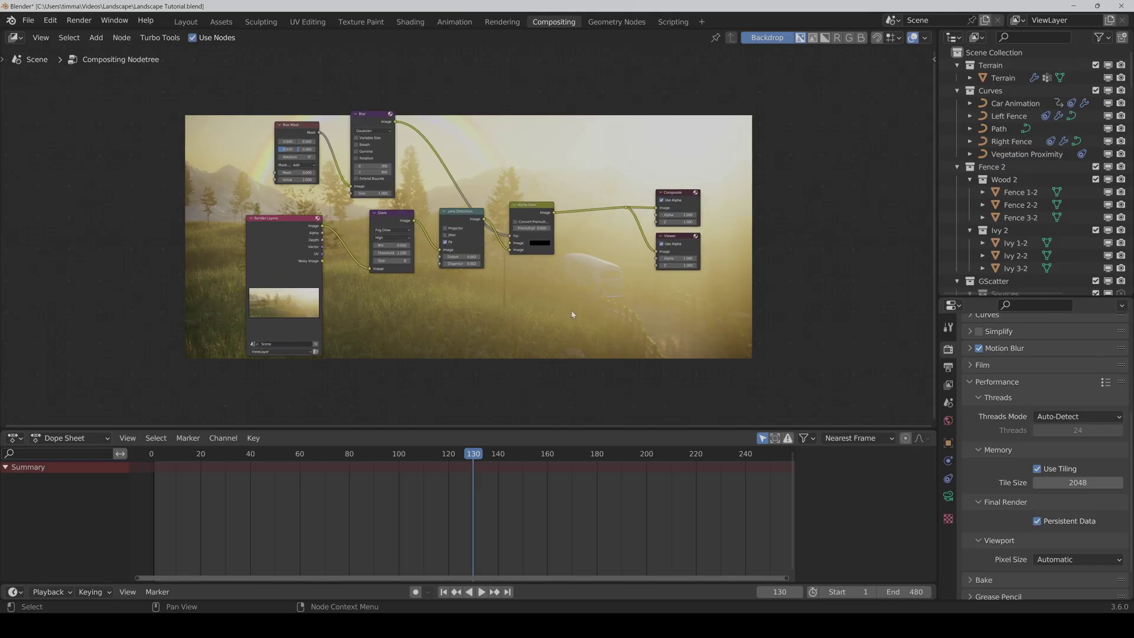
pyautogui.hotkey('shift', 'a')
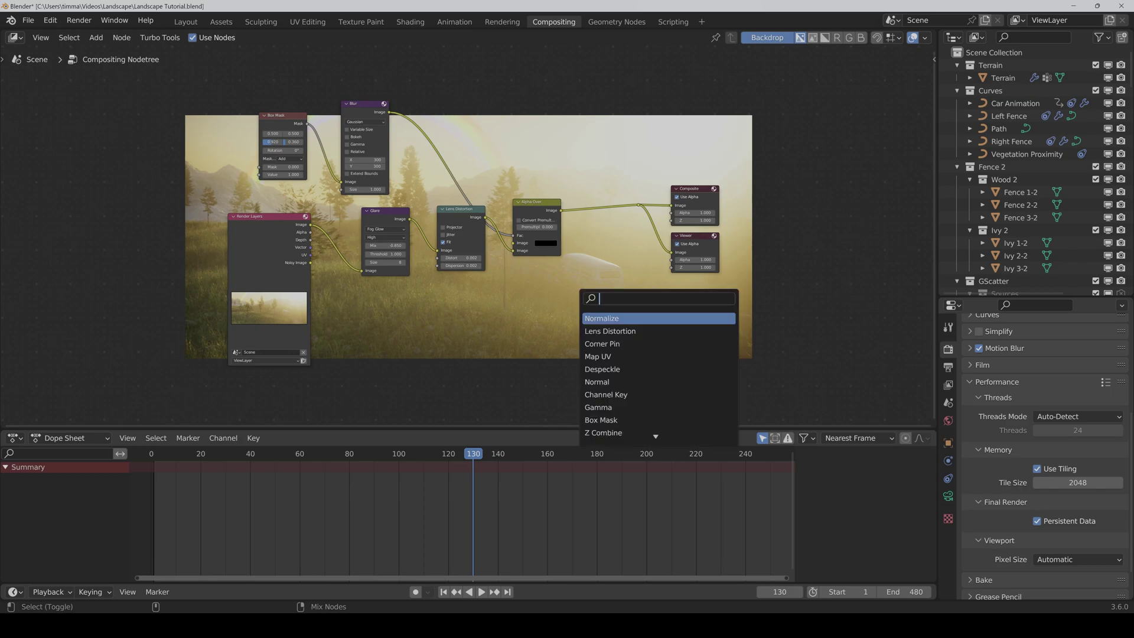
pyautogui.write('m')
pyautogui.press('Return')
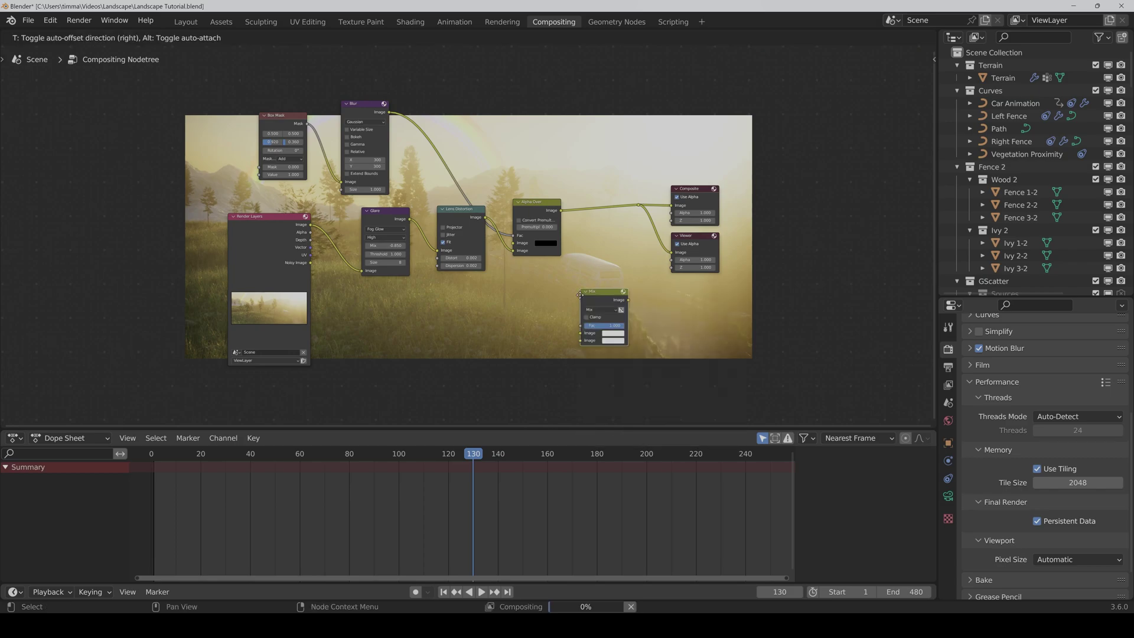
pyautogui.click(588, 207)
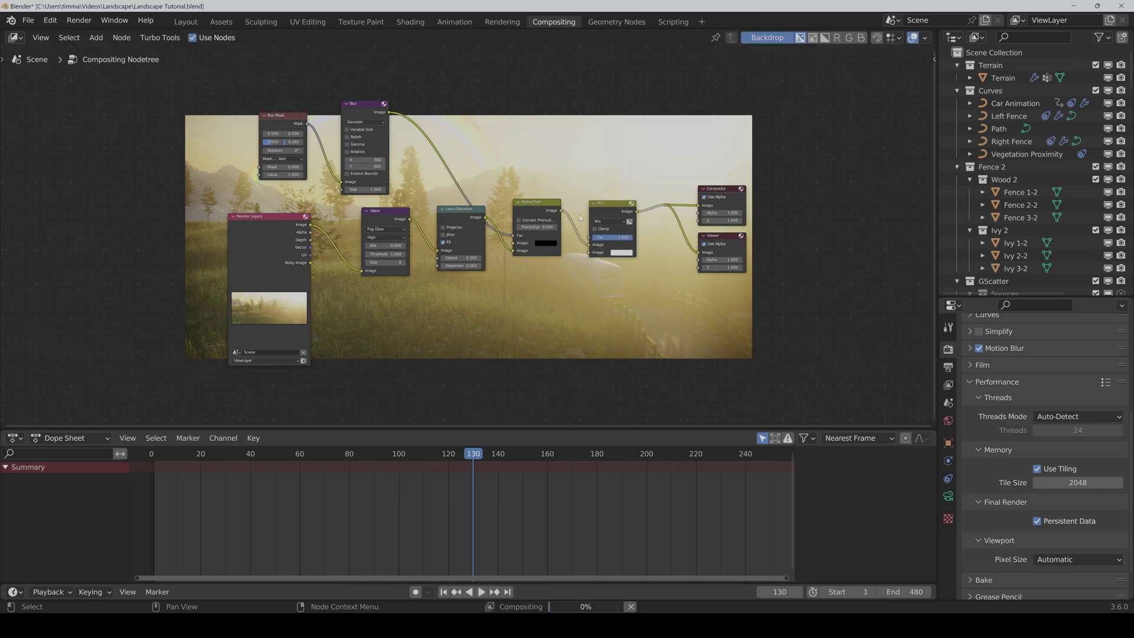
pyautogui.click(602, 223)
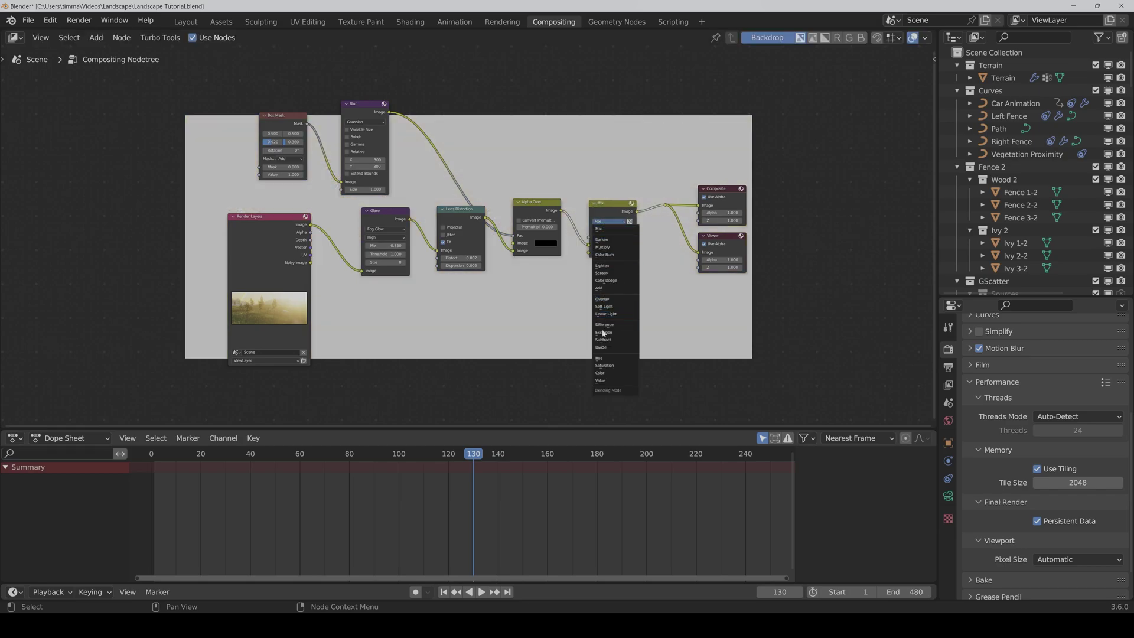
pyautogui.click(602, 299)
pyautogui.scroll(1, 603, 299)
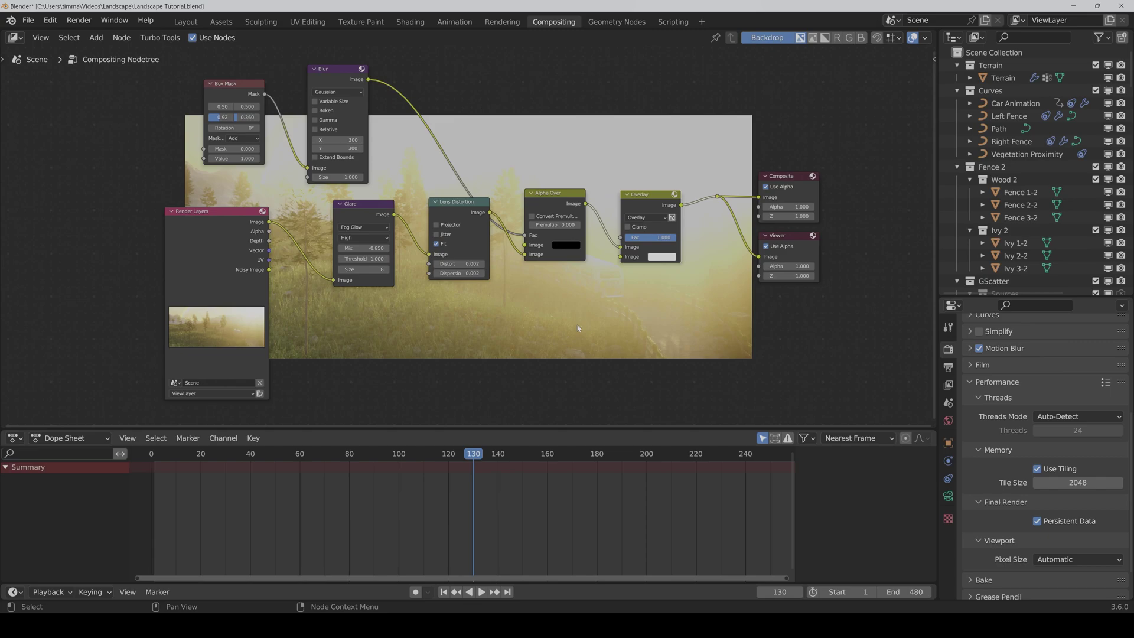
# - Add an RGB Curves node below the tree, linked into the Overlay node's lower Image input
pyautogui.hotkey('shift', 'a')
pyautogui.write('rgb')
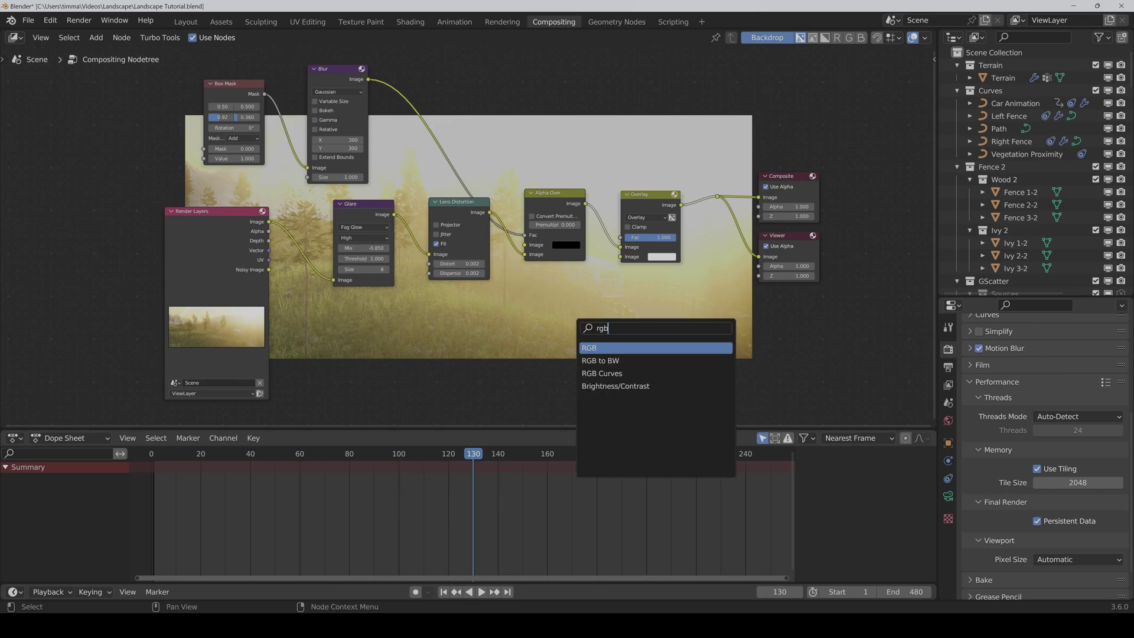
pyautogui.press('Down')
pyautogui.press('Down')
pyautogui.press('Return')
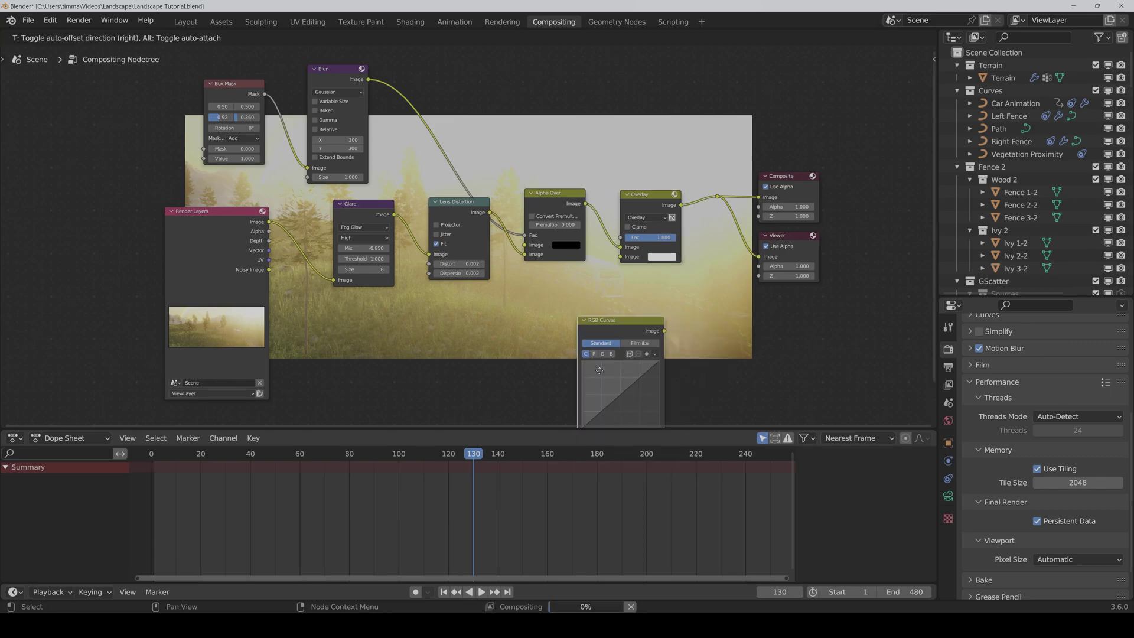
pyautogui.click(537, 330)
pyautogui.moveTo(596, 289); pyautogui.dragTo(620, 258)
pyautogui.moveTo(562, 356); pyautogui.dragTo(610, 353, button='middle')
pyautogui.moveTo(592, 282); pyautogui.dragTo(588, 303)
# - Add a Scale node left of RGB Curves and connect it into RGB Curves' Image input
pyautogui.hotkey('shift', 'a')
pyautogui.write('scale')
pyautogui.press('Return')
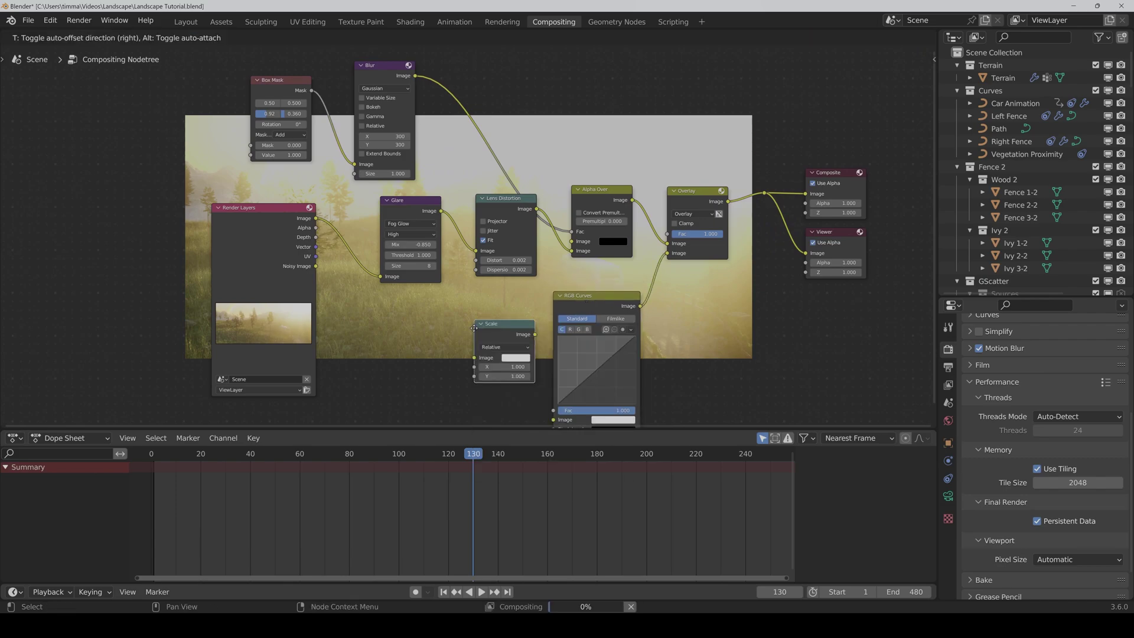
pyautogui.click(454, 328)
pyautogui.moveTo(542, 394); pyautogui.dragTo(549, 358, button='middle')
pyautogui.moveTo(519, 300); pyautogui.dragTo(561, 384)
# - Add an Image input node and connect it into the Scale node
pyautogui.hotkey('shift', 'a')
pyautogui.write('image')
pyautogui.press('Return')
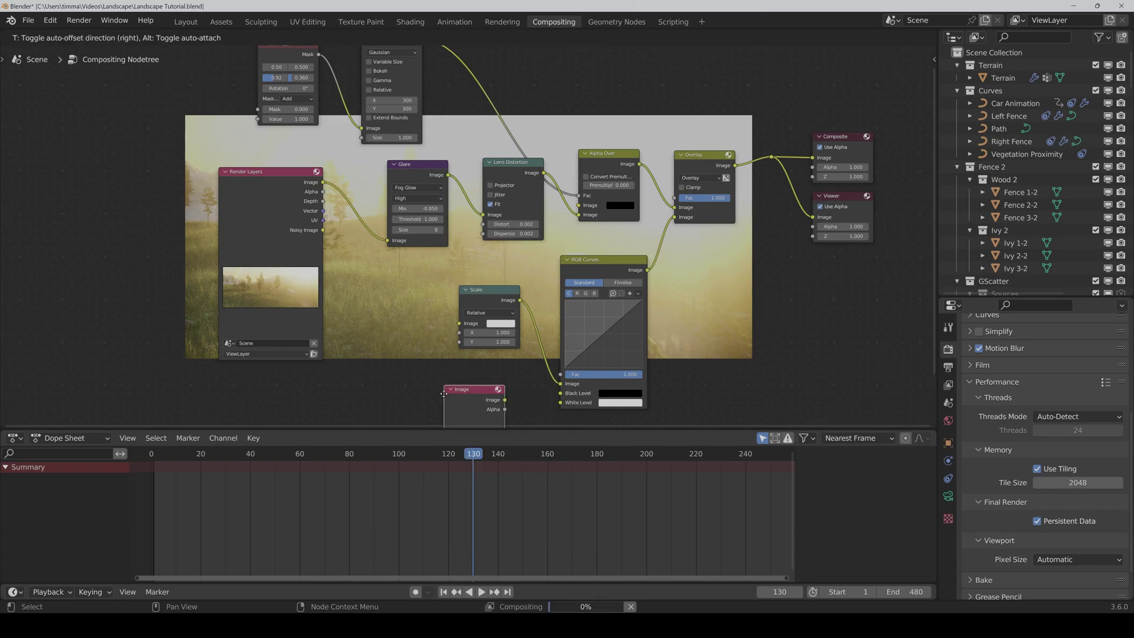
pyautogui.click(374, 293)
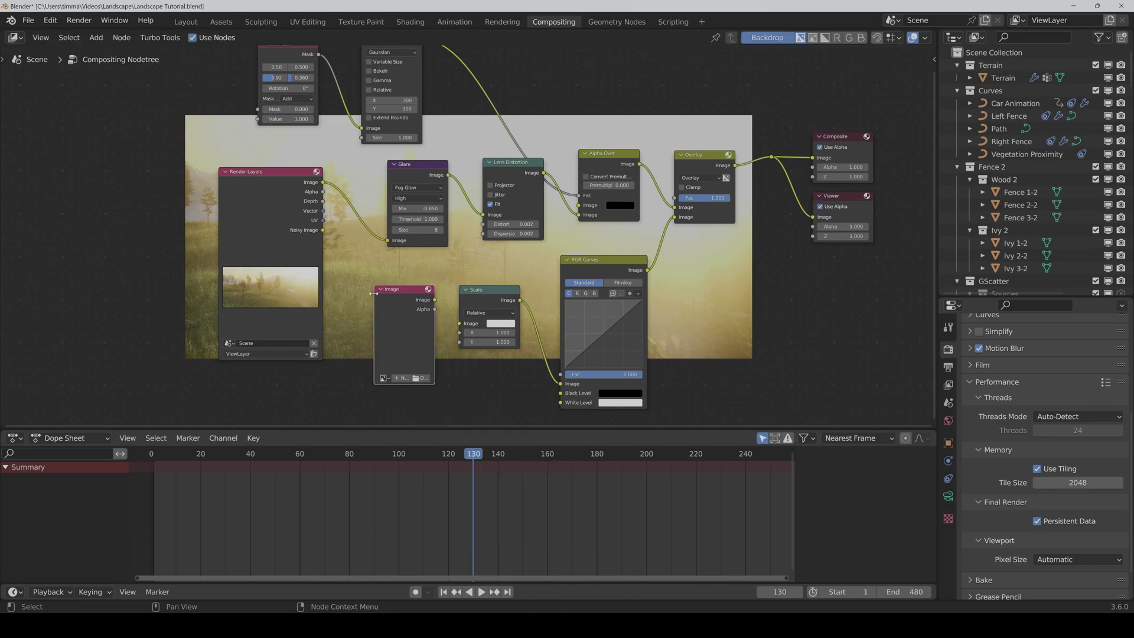
pyautogui.moveTo(433, 301); pyautogui.dragTo(460, 323)
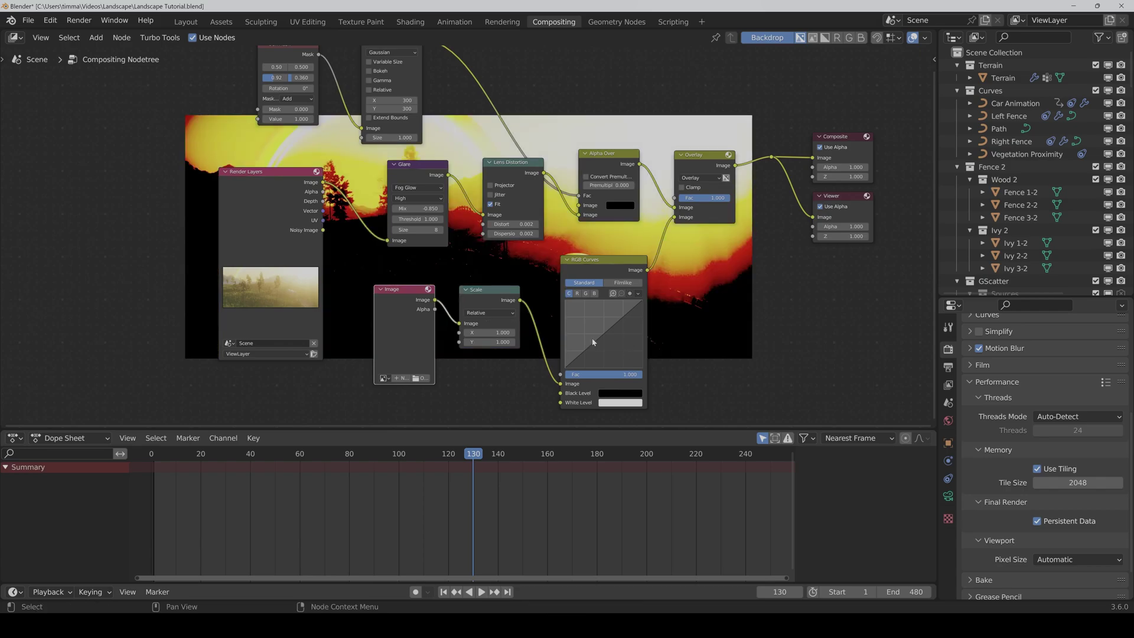
# - Add an RGB Curves point at X 0.4, Y 0.8 to brighten the grain
pyautogui.moveTo(594, 348); pyautogui.dragTo(581, 320)
pyautogui.click(602, 373)
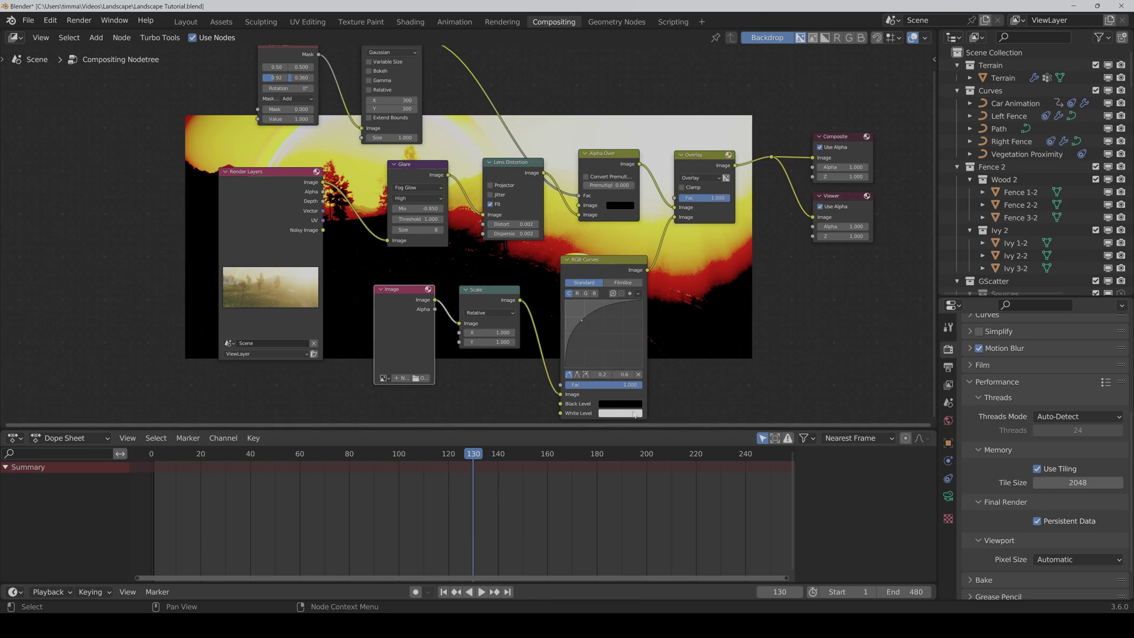
pyautogui.write('0.4')
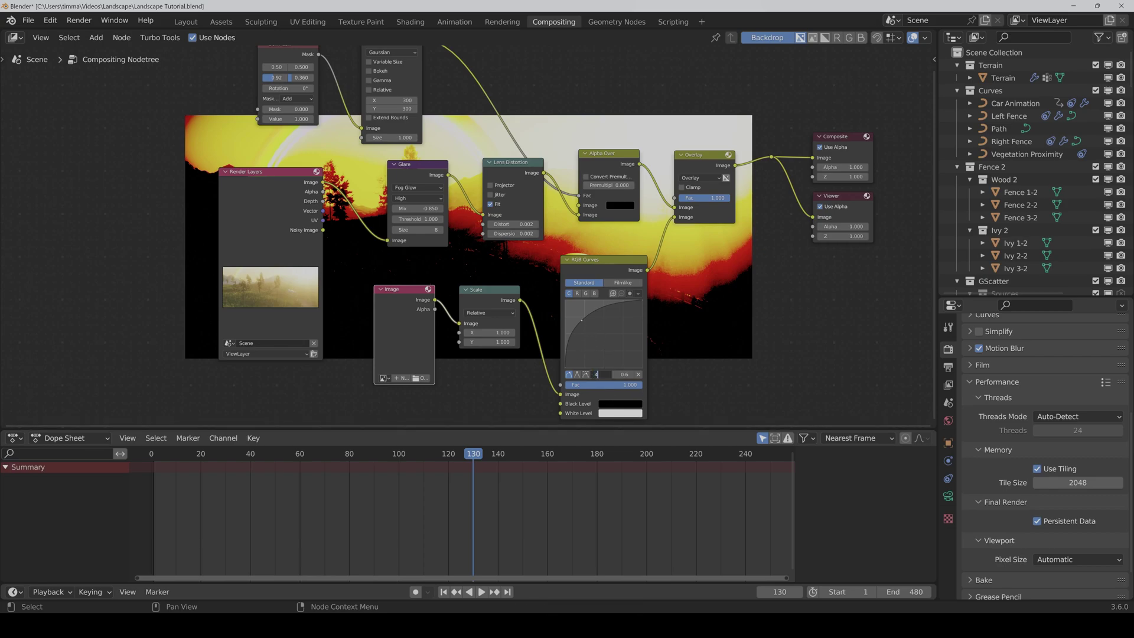
pyautogui.press('Return')
pyautogui.click(623, 374)
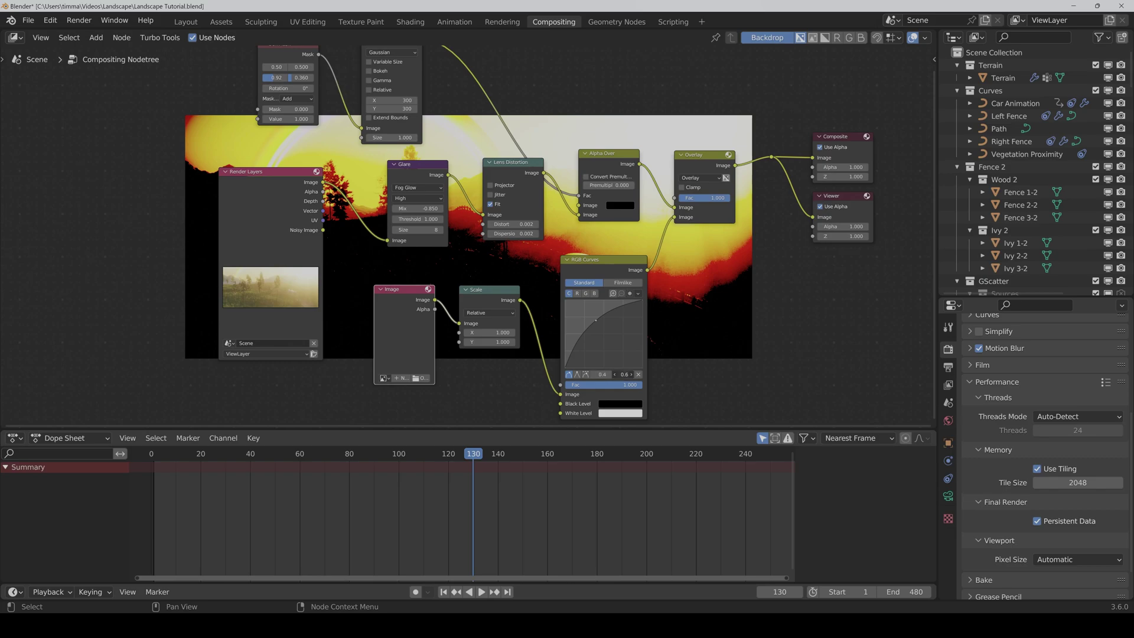
pyautogui.write('0.8')
pyautogui.press('Return')
# - Set the Overlay Mix node's factor to 0.5
pyautogui.moveTo(665, 355); pyautogui.dragTo(687, 326, button='middle')
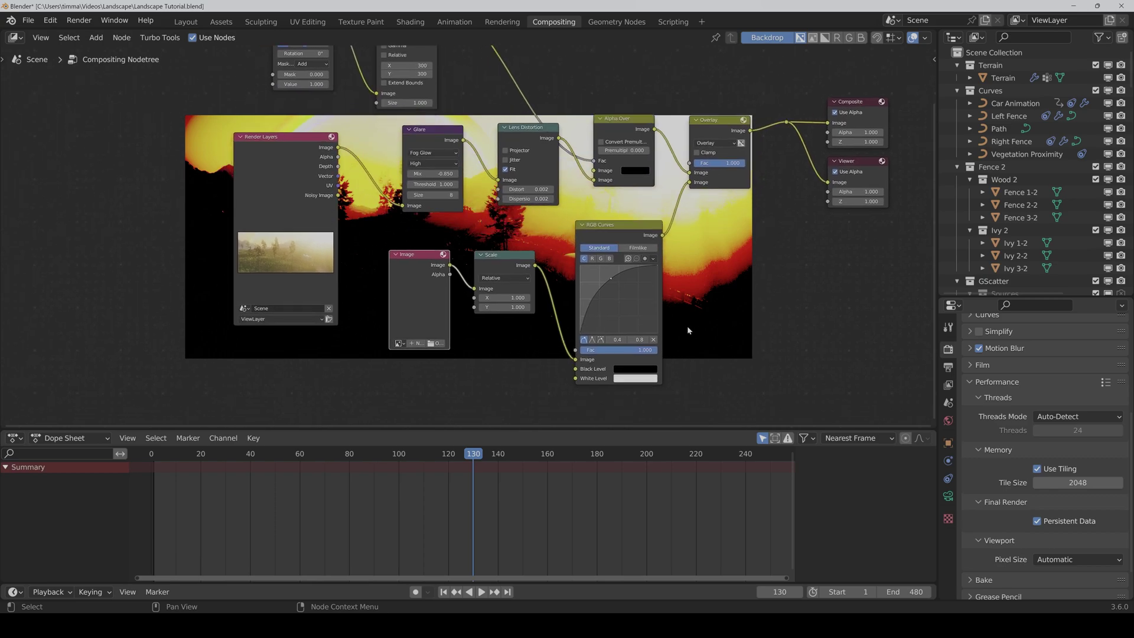
pyautogui.doubleClick(725, 163)
pyautogui.write('.5')
pyautogui.press('Return')
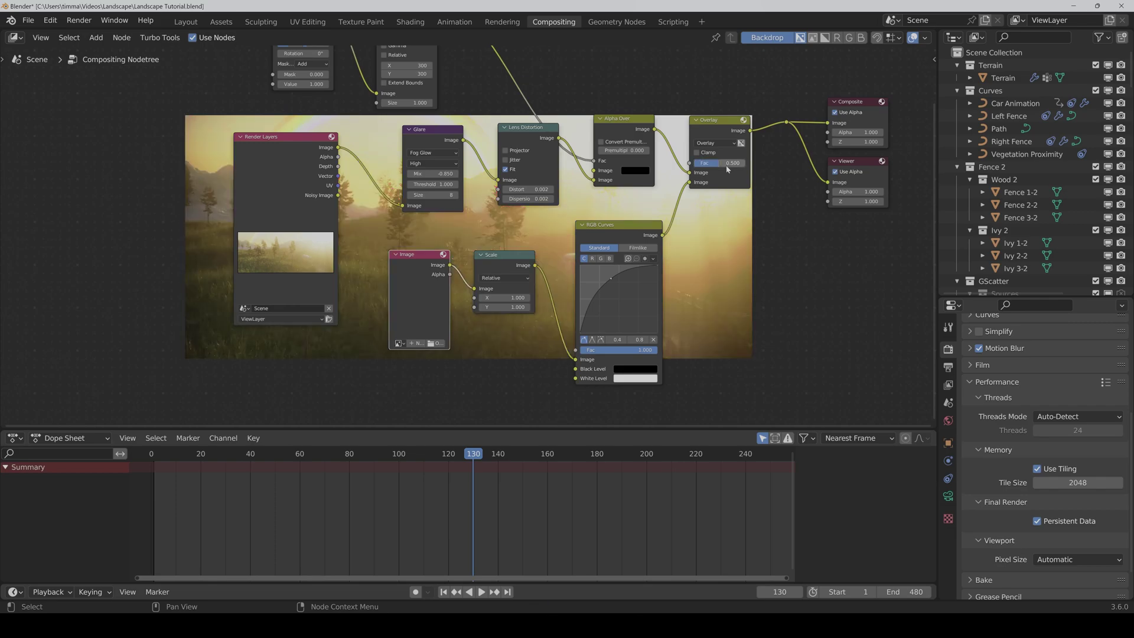
pyautogui.moveTo(519, 326); pyautogui.dragTo(502, 310, button='middle')
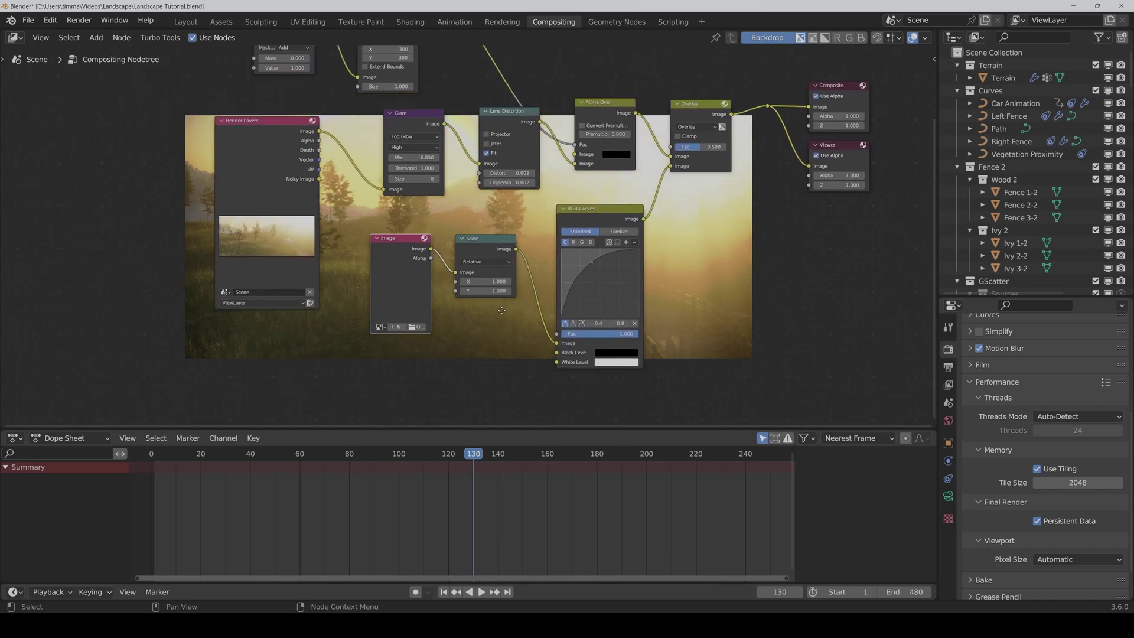
# - Load Grain.mp4 from the Grain folder into the Image node
pyautogui.click(418, 329)
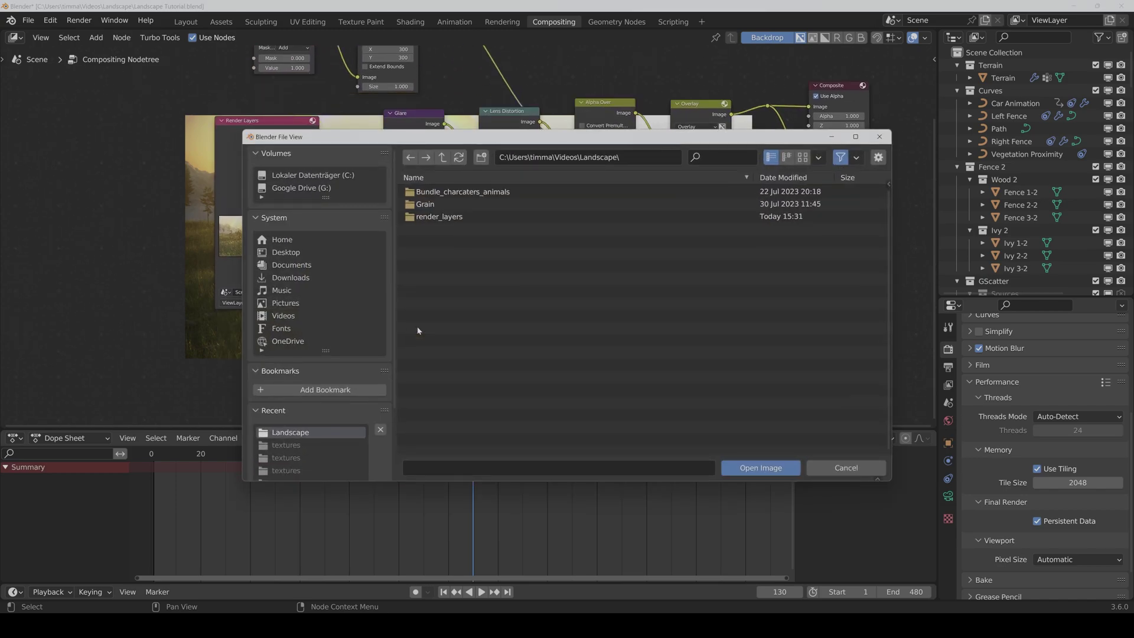
pyautogui.click(427, 203)
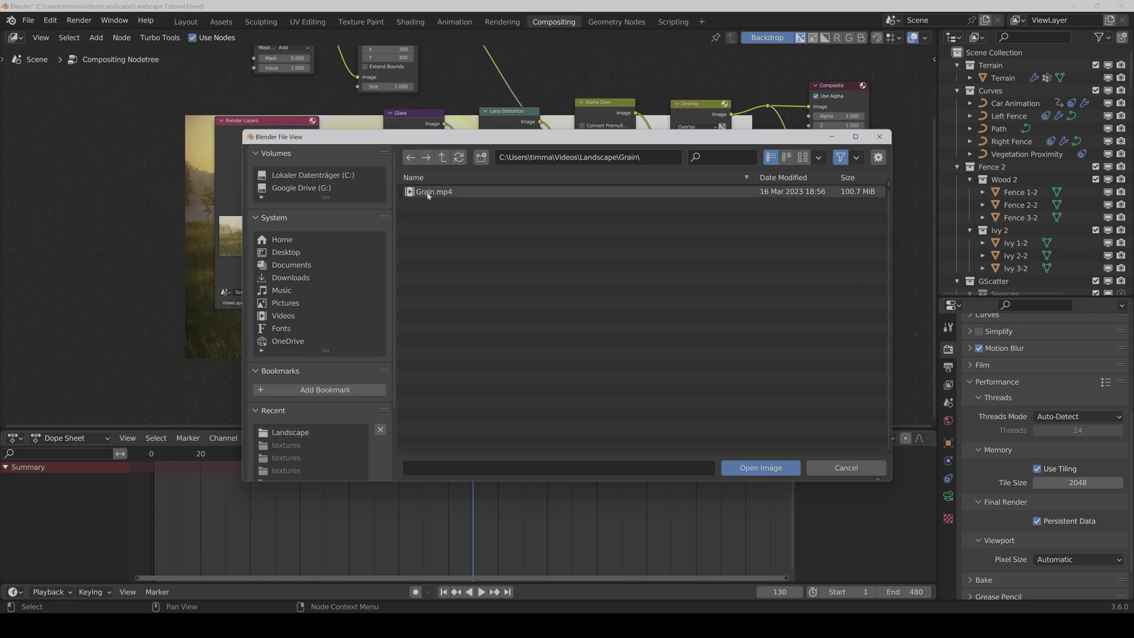
pyautogui.doubleClick(428, 192)
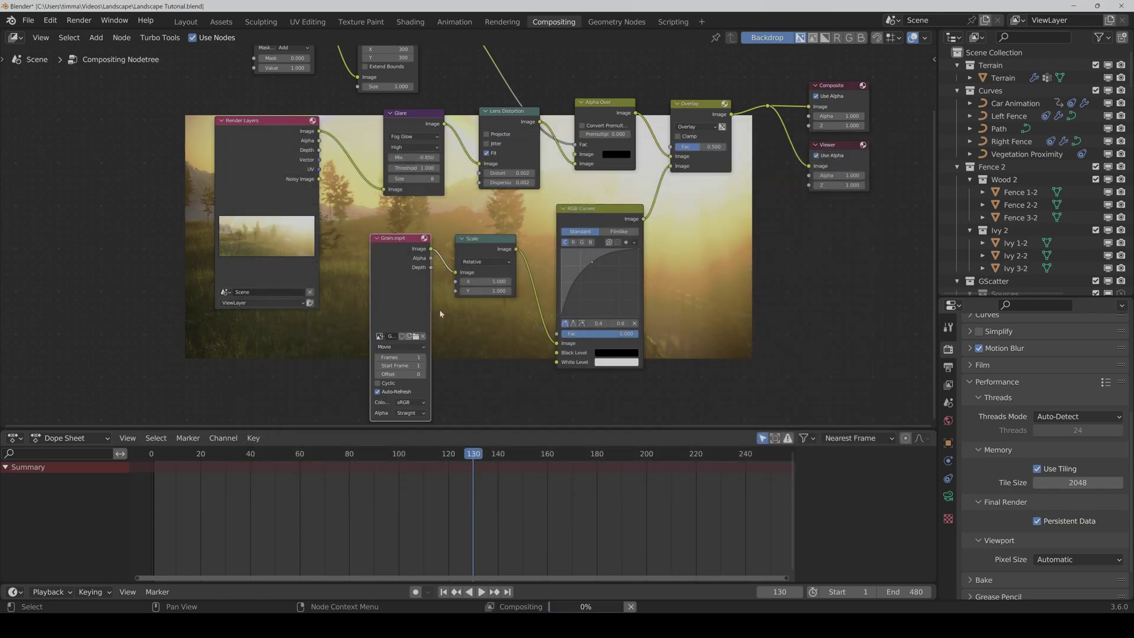
pyautogui.moveTo(467, 389); pyautogui.dragTo(458, 367, button='middle')
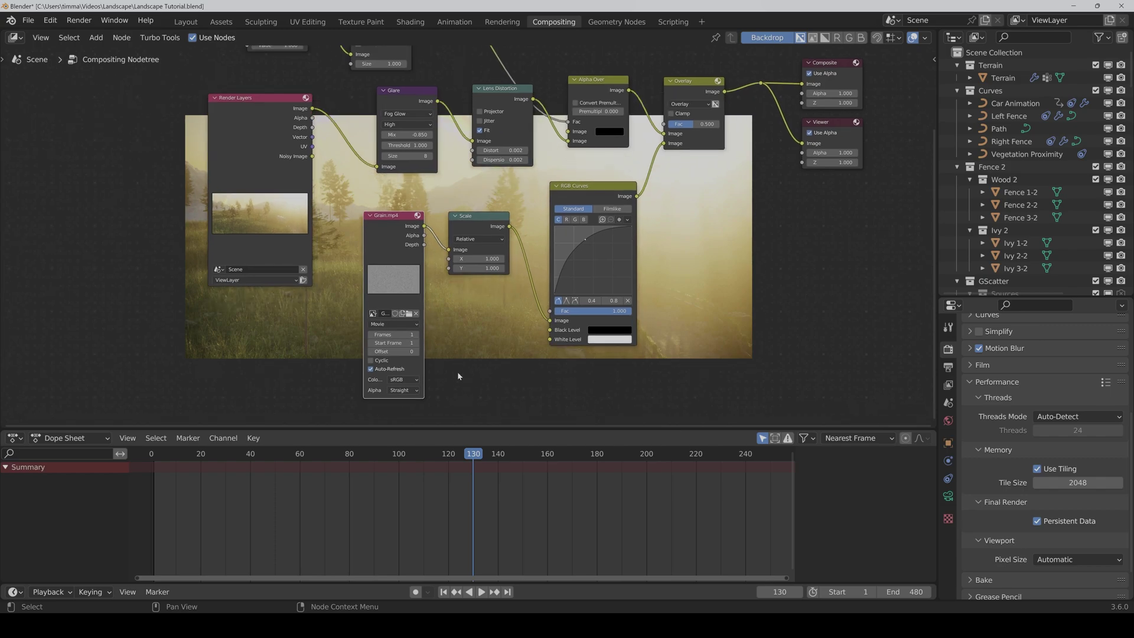
# - Set the grain movie to 119 frames and enable Cyclic so it loops
pyautogui.click(401, 334)
pyautogui.write('19')
pyautogui.press('Return')
pyautogui.click(370, 361)
pyautogui.scroll(-1, 463, 373)
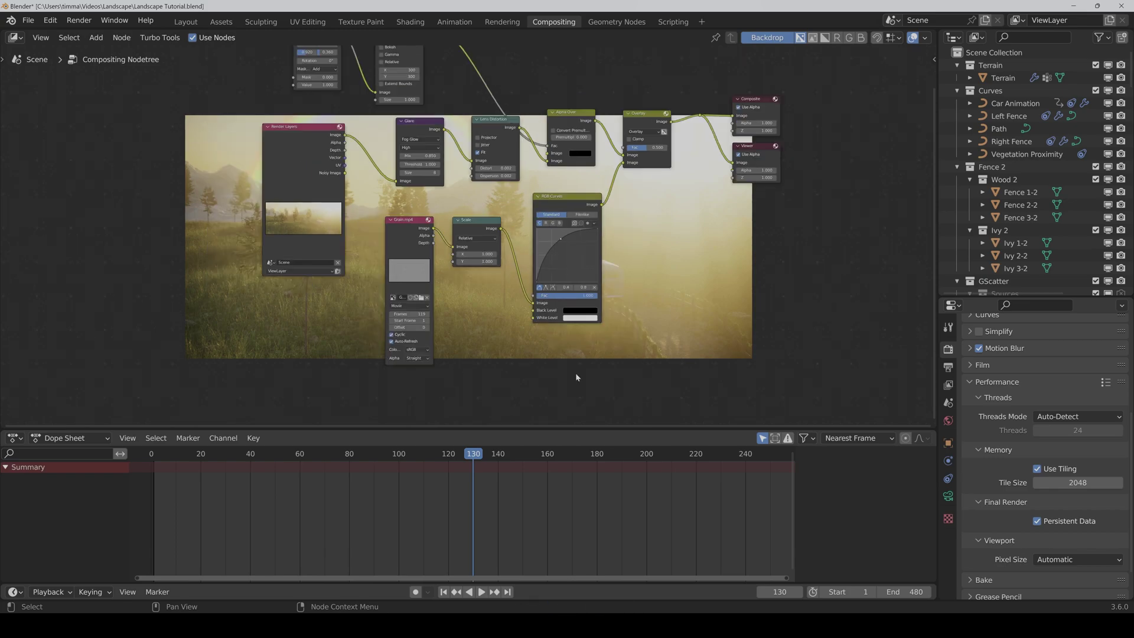
pyautogui.moveTo(623, 298); pyautogui.dragTo(589, 372, button='middle')
pyautogui.moveTo(627, 334); pyautogui.dragTo(614, 363, button='middle')
pyautogui.scroll(-1, 616, 348)
pyautogui.scroll(1, 617, 372)
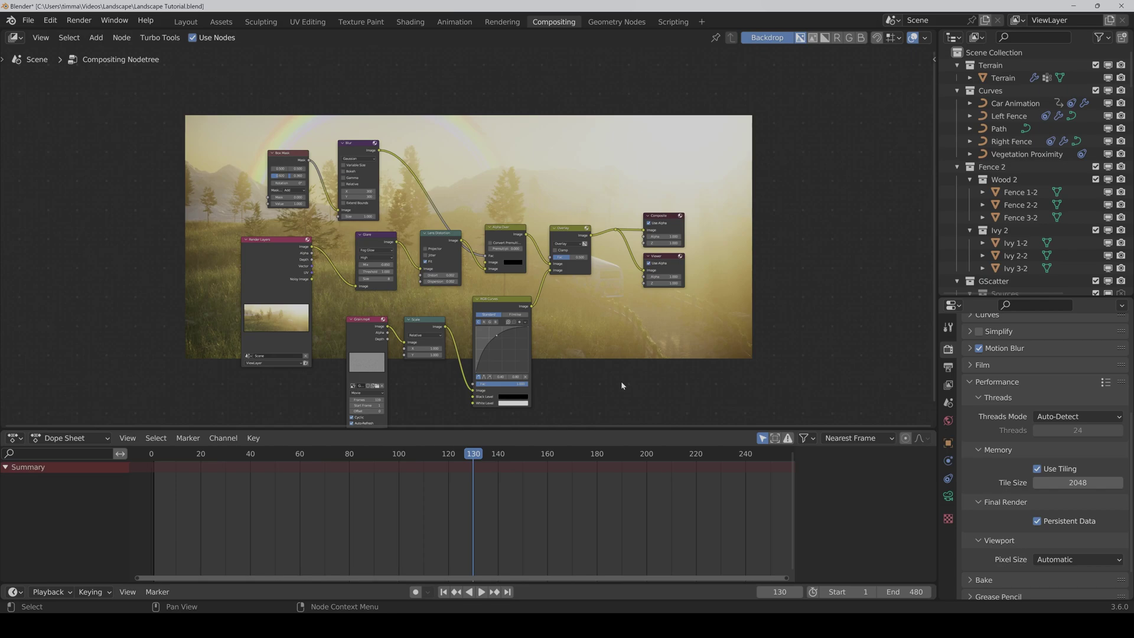
# - In Color Management, set the Filmic look to Medium High Contrast after trying High Contrast
pyautogui.click(997, 382)
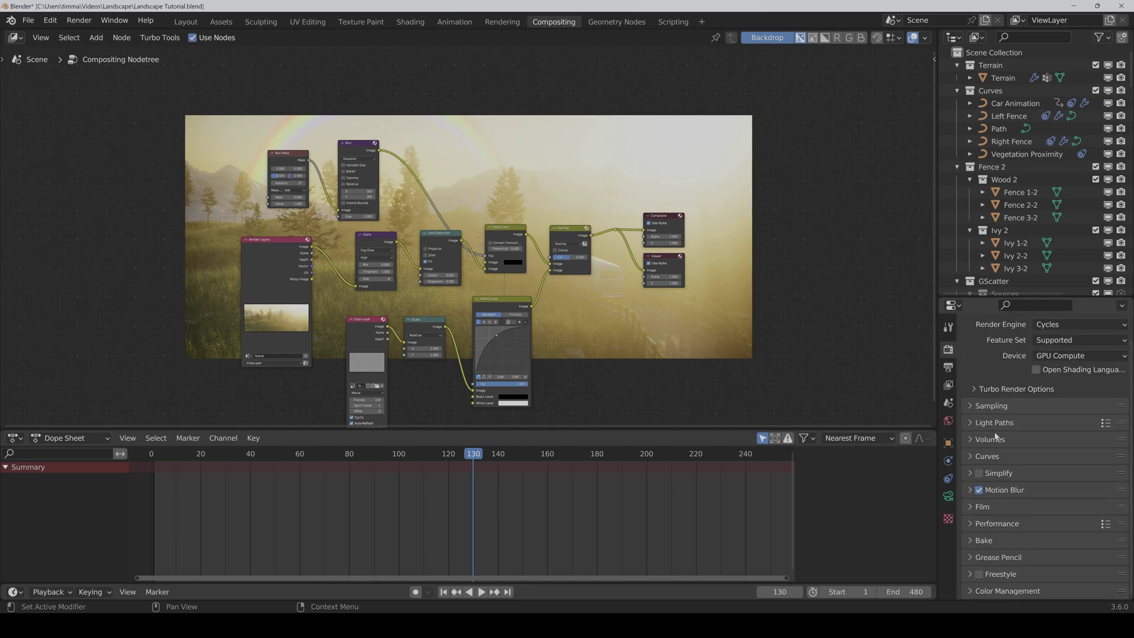
pyautogui.click(1004, 590)
pyautogui.scroll(-5, 1014, 496)
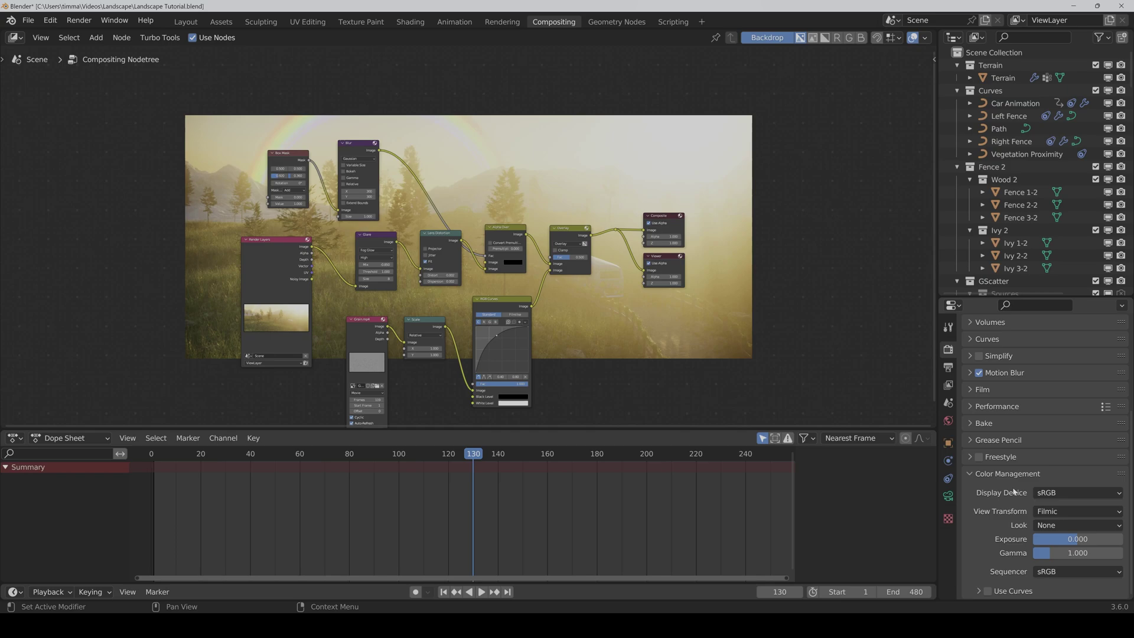
pyautogui.click(1051, 525)
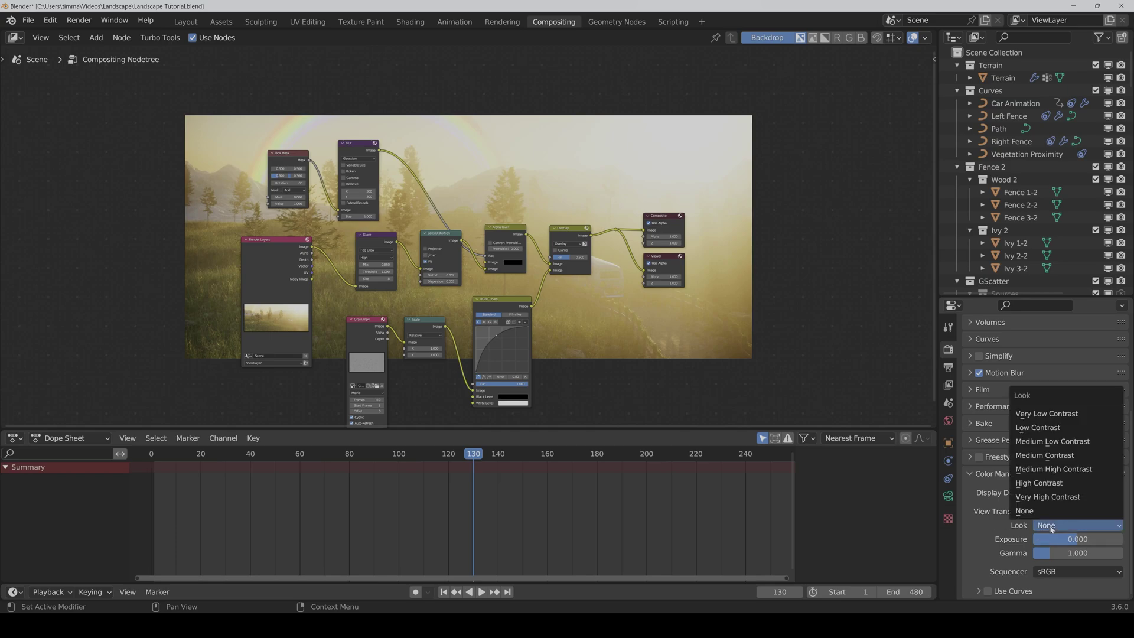
pyautogui.click(1052, 484)
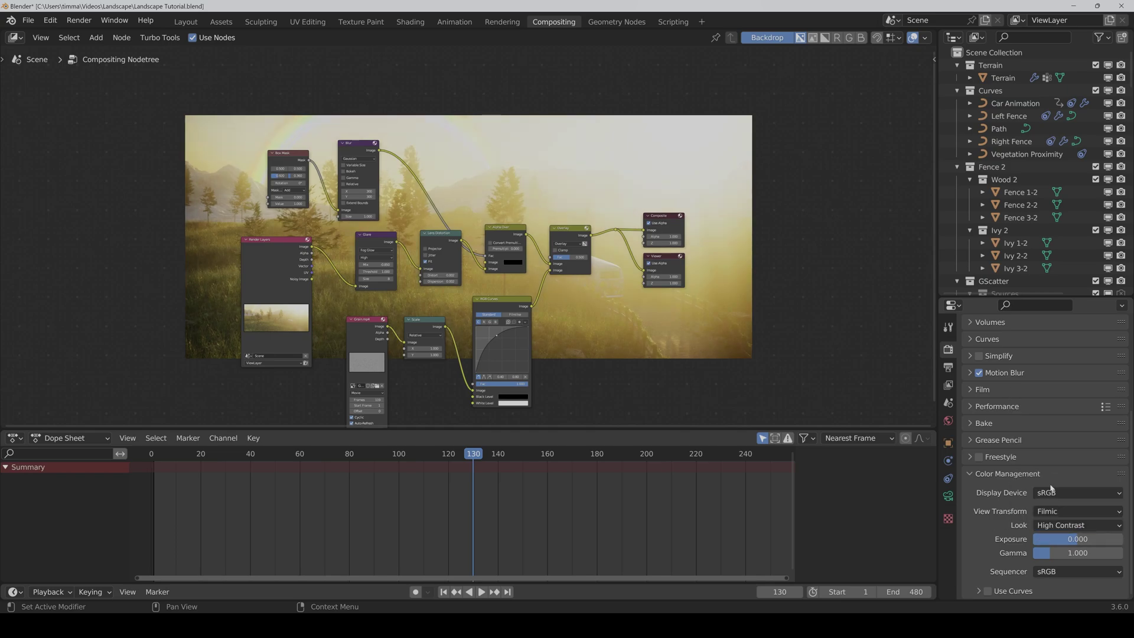
pyautogui.click(1054, 525)
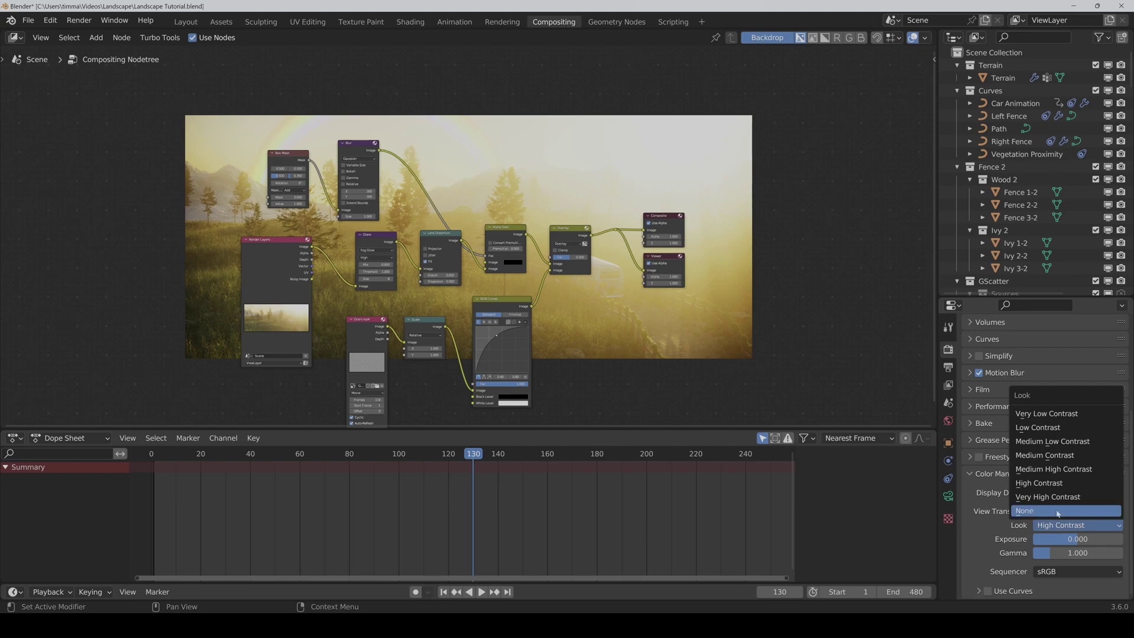
pyautogui.click(1058, 512)
pyautogui.click(1055, 526)
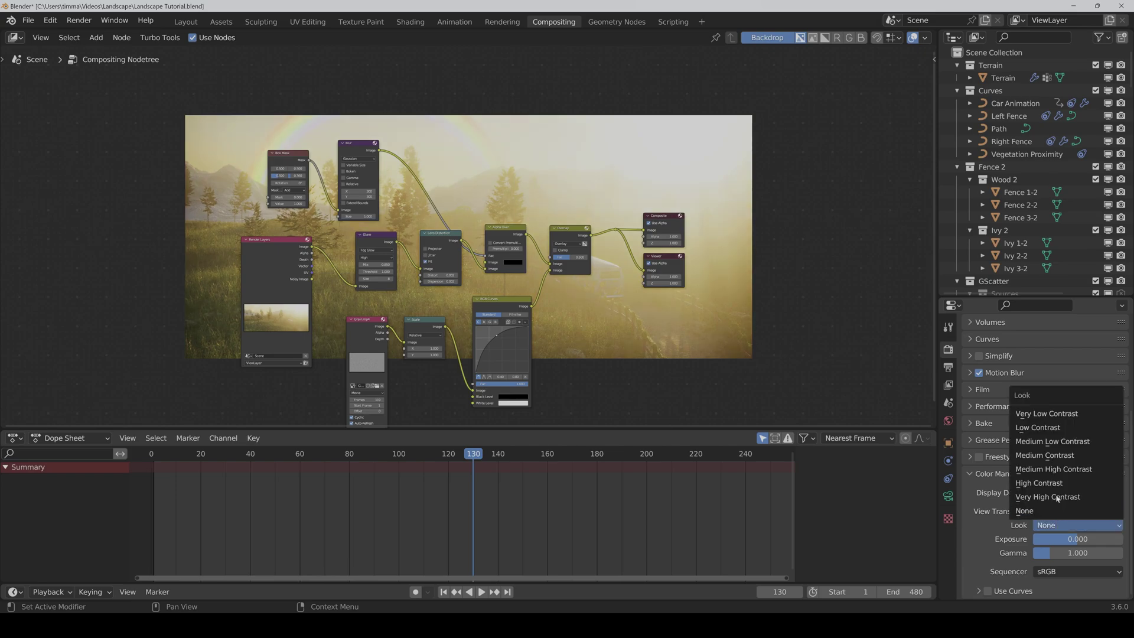
pyautogui.click(1057, 470)
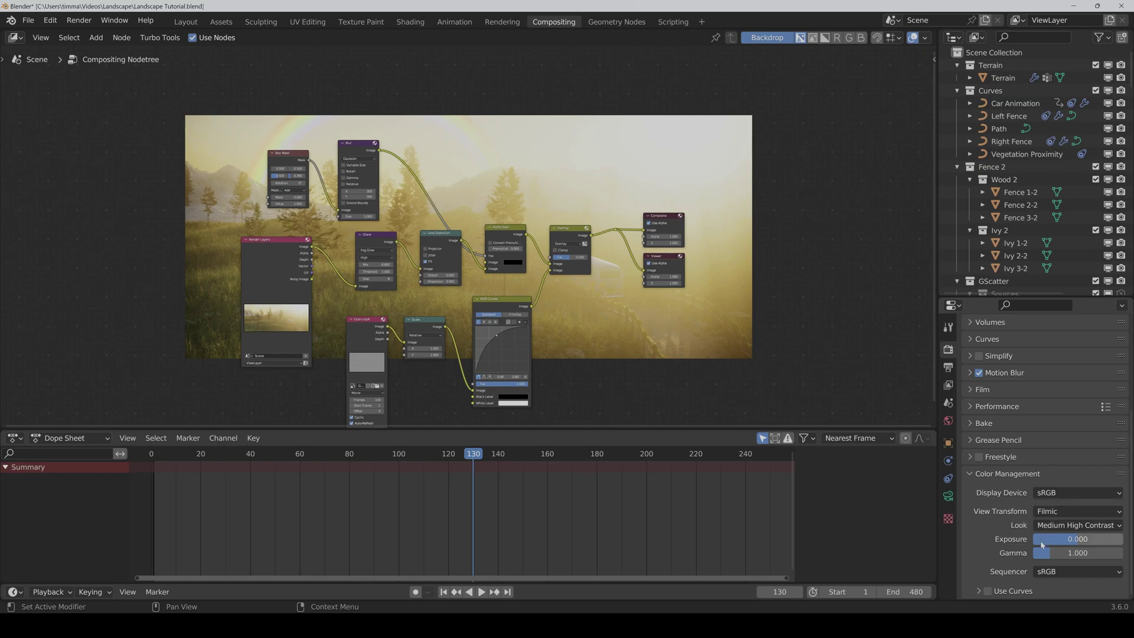
# - Lower the Color Management exposure to -1
pyautogui.moveTo(1070, 538)
pyautogui.mouseDown()
pyautogui.moveTo(1044, 539)
pyautogui.moveTo(1074, 542)
pyautogui.mouseUp()
pyautogui.click(1074, 540)
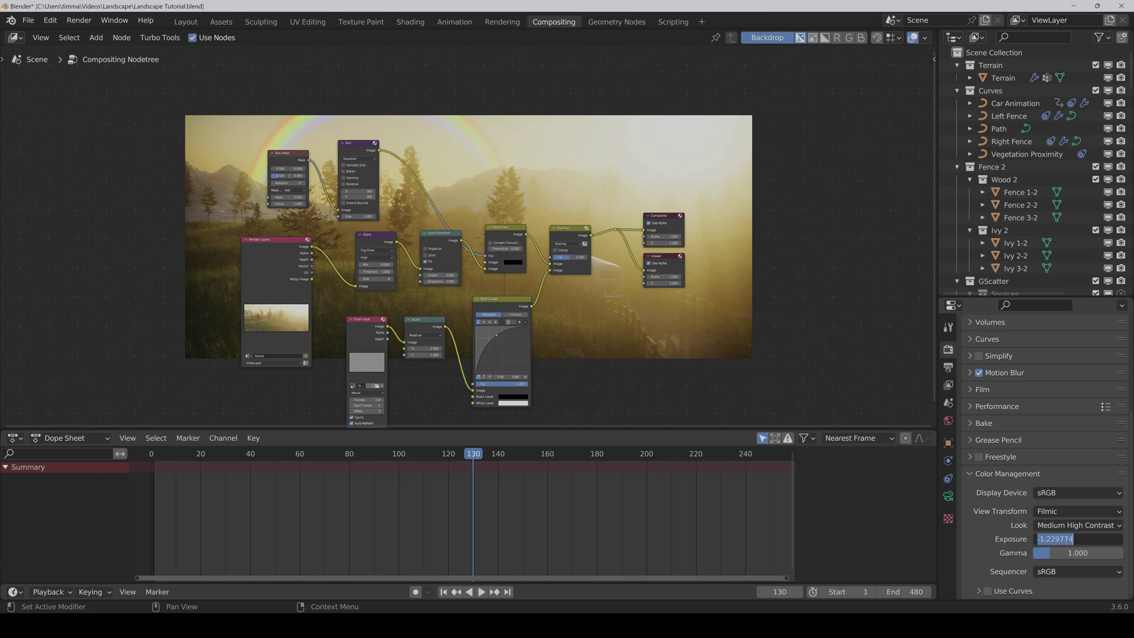
pyautogui.write('-1')
pyautogui.press('Return')
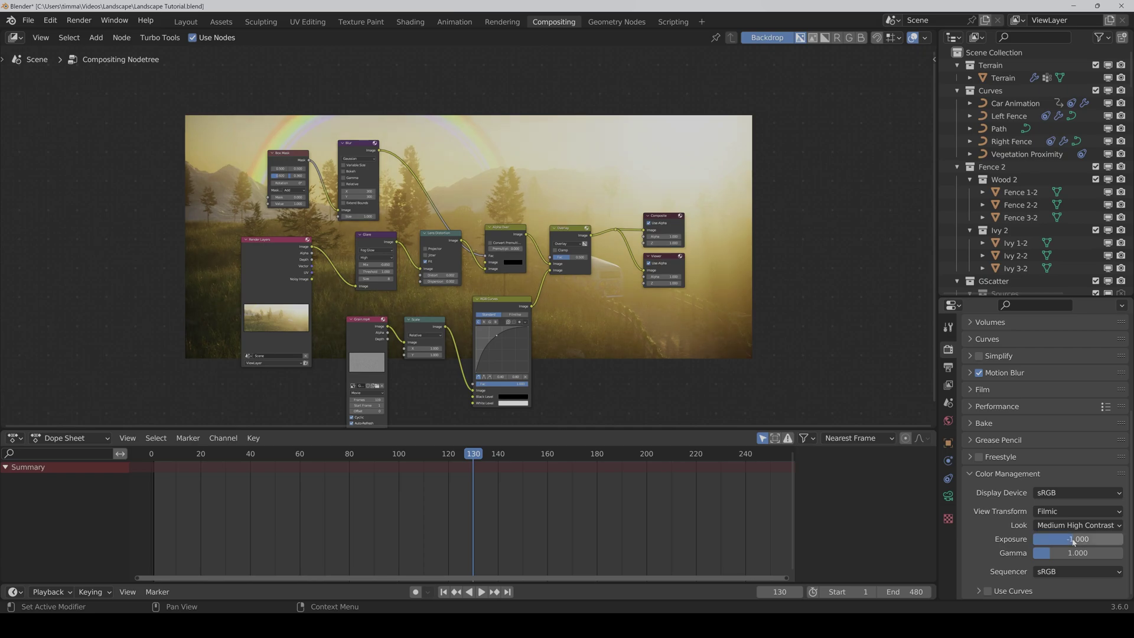